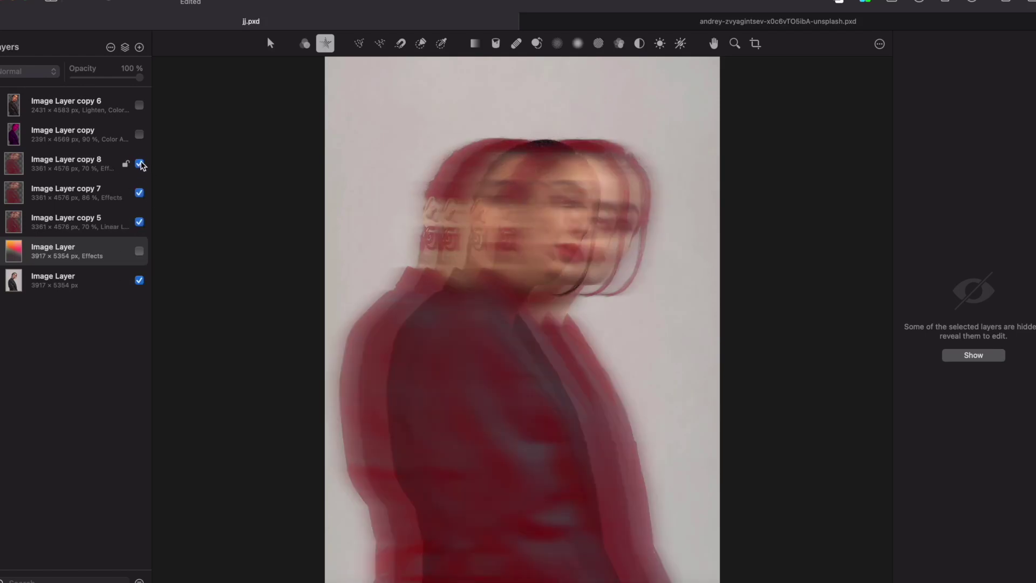
# Turn on the hidden echo, colour, halftone and background layers in the finished example documents
pyautogui.click(140, 134)
pyautogui.click(140, 105)
pyautogui.click(140, 251)
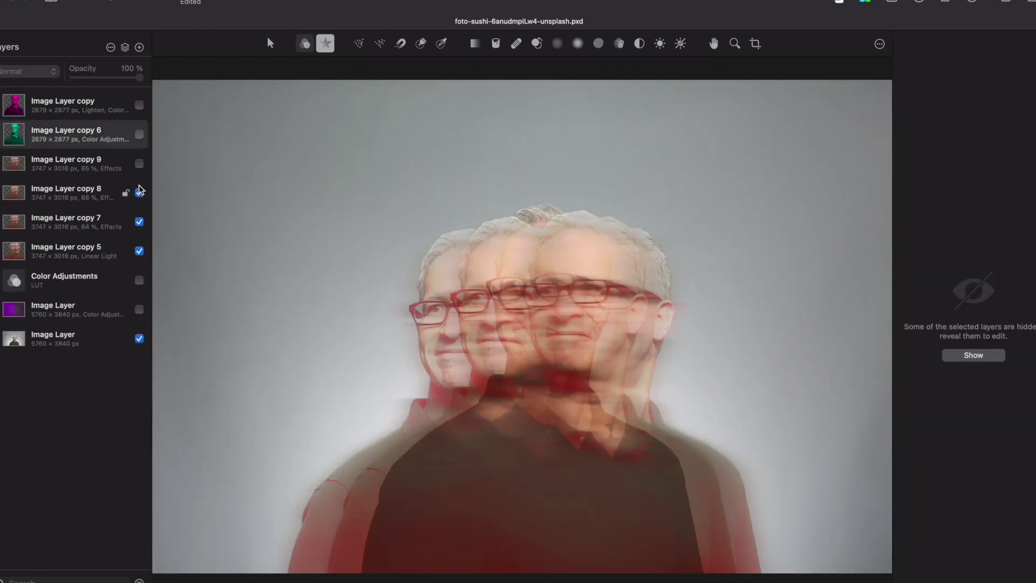
pyautogui.click(140, 164)
pyautogui.click(140, 134)
pyautogui.click(139, 105)
pyautogui.click(140, 280)
pyautogui.click(140, 309)
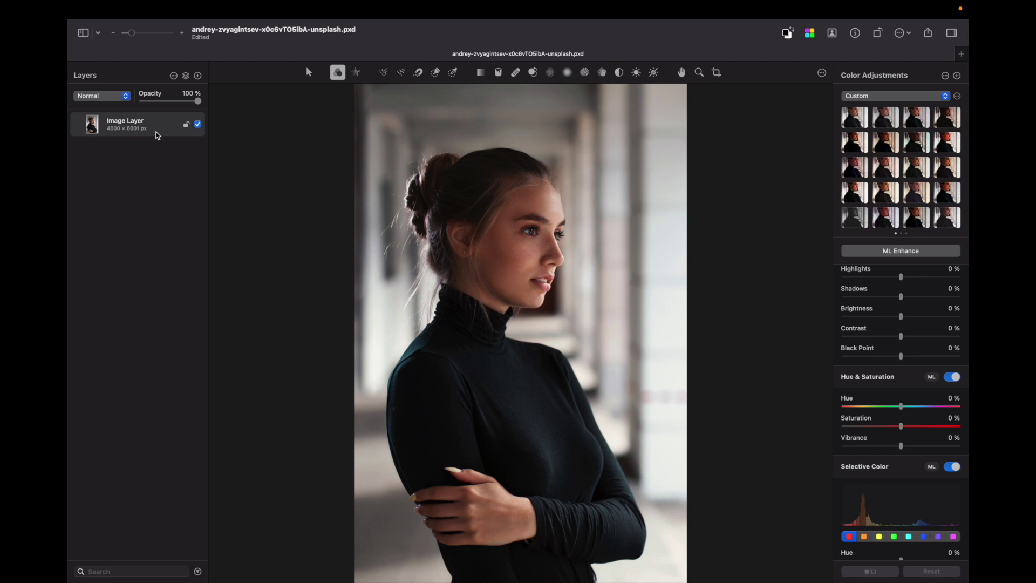
# Duplicate the portrait Image Layer with Cmd+J and hide the original layer
pyautogui.press('super+j')
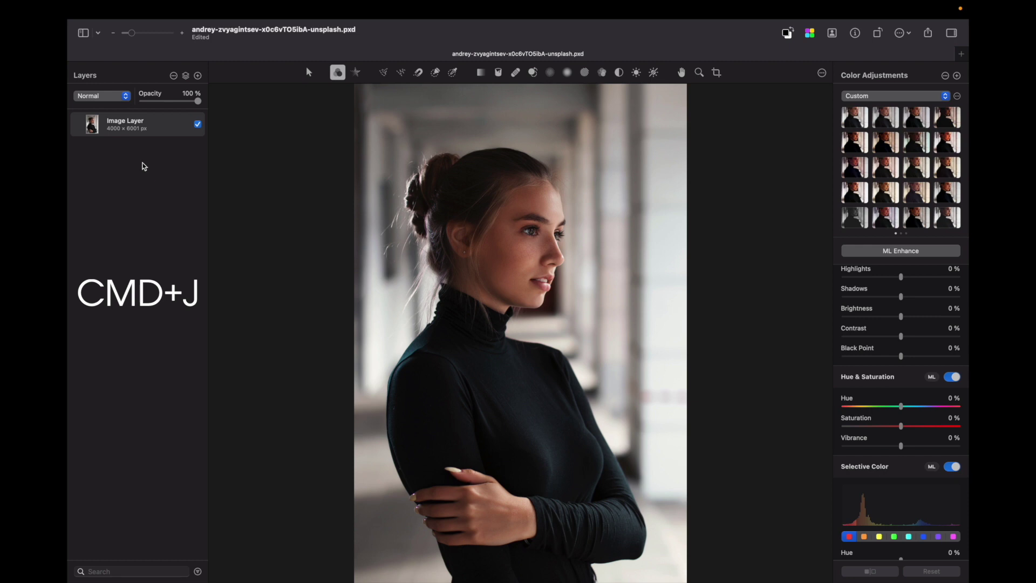
pyautogui.press('super+j')
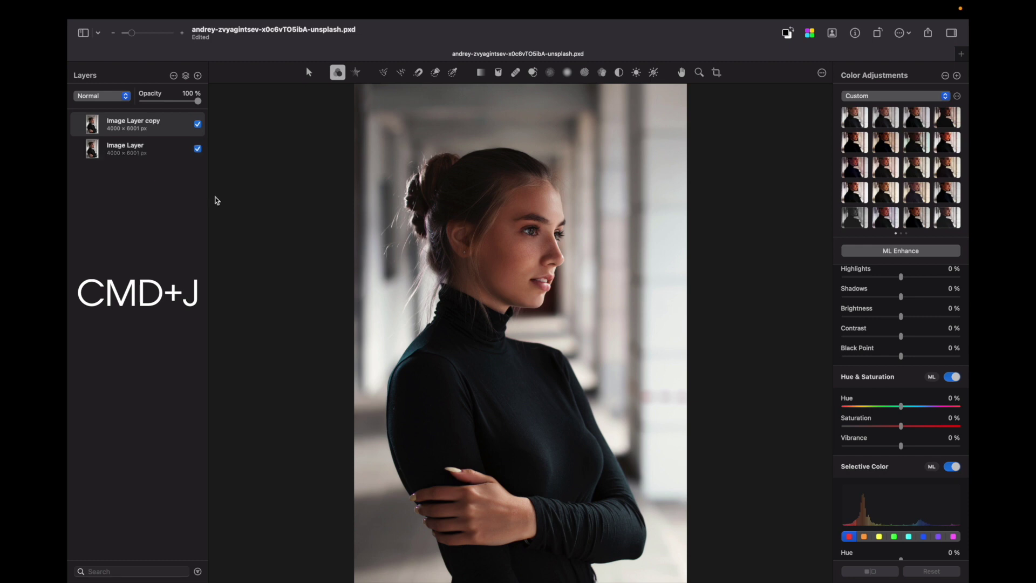
pyautogui.click(198, 149)
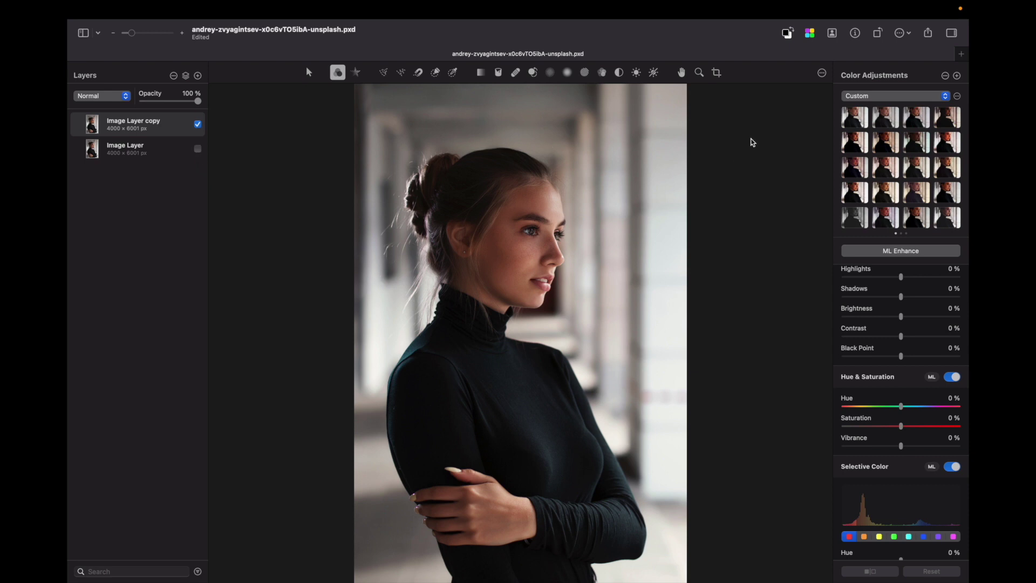
# Remove the background from Image Layer copy, leaving the woman on transparency
pyautogui.click(832, 35)
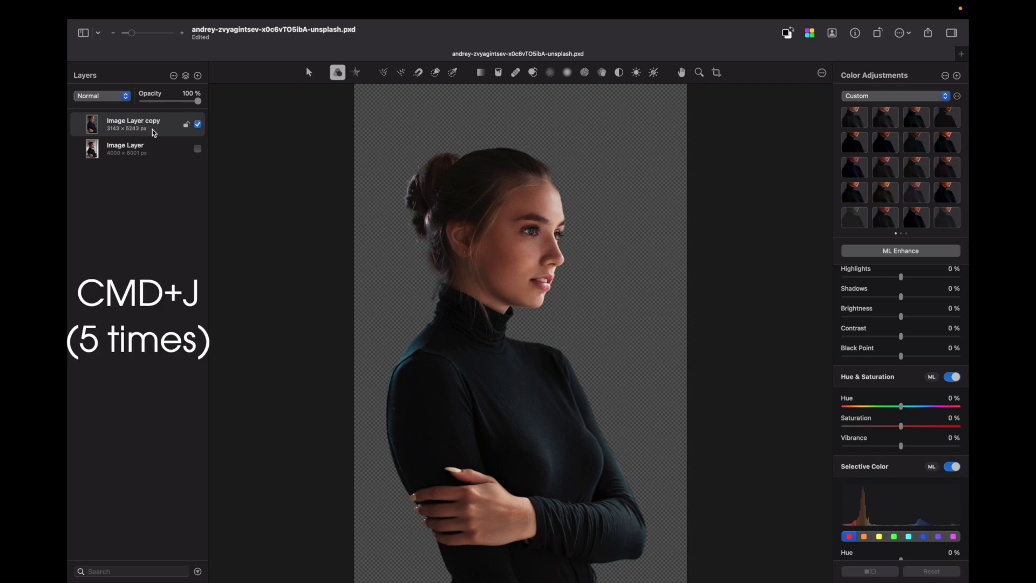
# Duplicate the cut-out again and shift Image Layer copy 2 left to X 0 px
pyautogui.press('super+j')
pyautogui.press('super+j')
pyautogui.press('super+j')
pyautogui.press('super+j')
pyautogui.press('super+j')
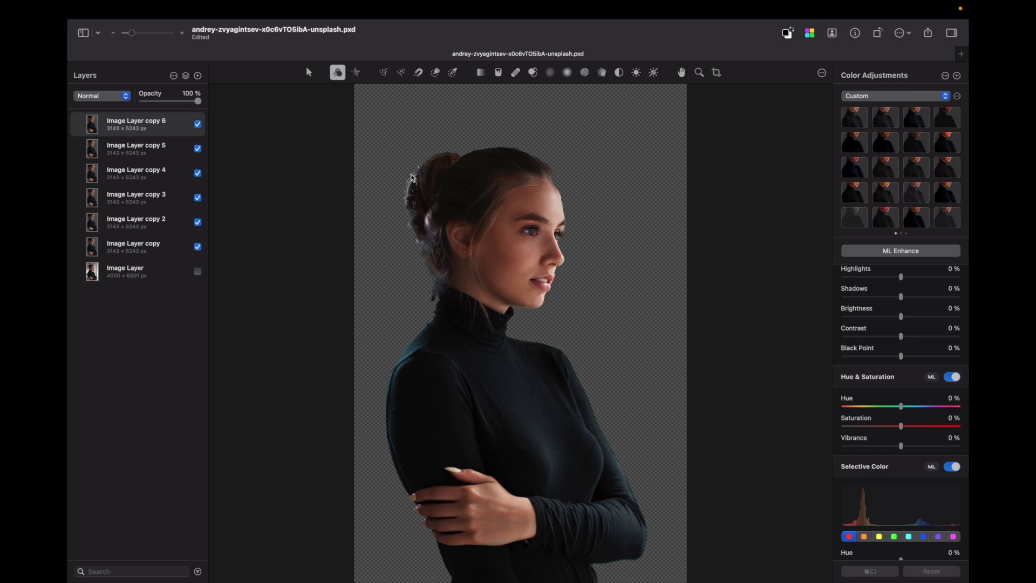
pyautogui.click(160, 229)
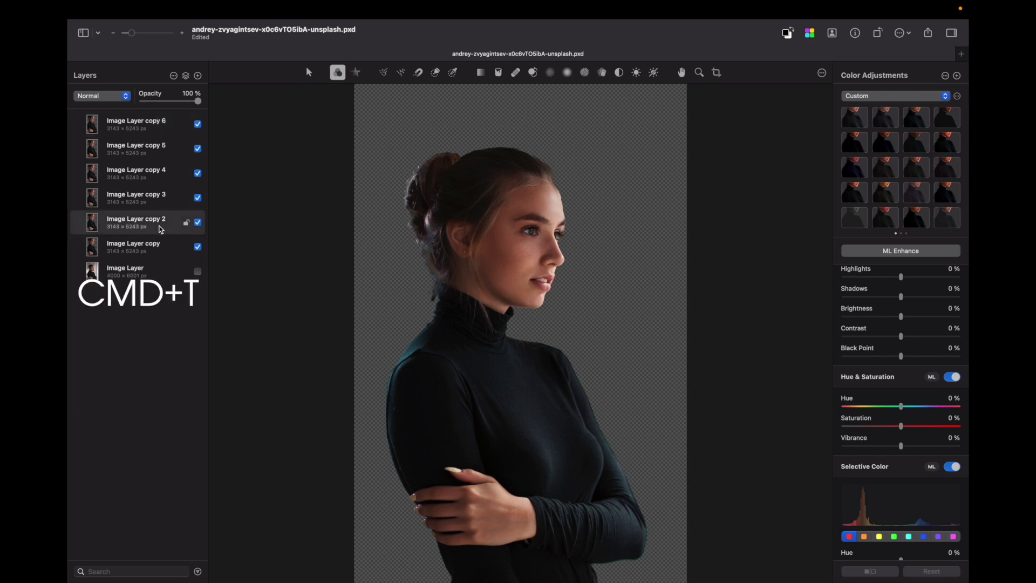
pyautogui.press('super+t')
pyautogui.moveTo(461, 246); pyautogui.dragTo(412, 212)
pyautogui.press('Return')
# Offset copies 3, 4 and the remaining copy sideways by different amounts
pyautogui.click(134, 200)
pyautogui.press('super+t')
pyautogui.press('Return')
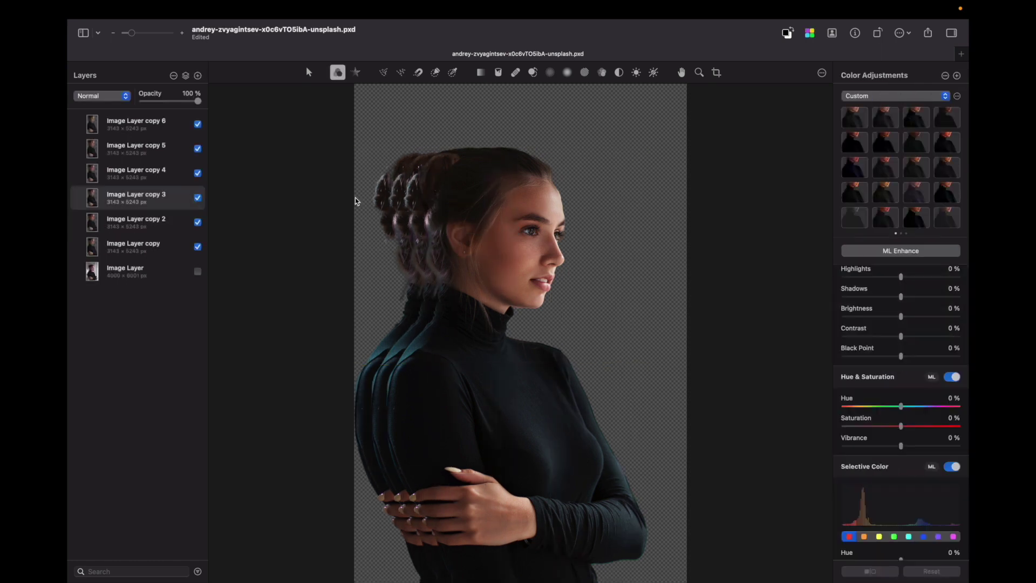
pyautogui.hotkey('alt', ']')
pyautogui.press('super+t')
pyautogui.press('Return')
pyautogui.hotkey('alt', ']')
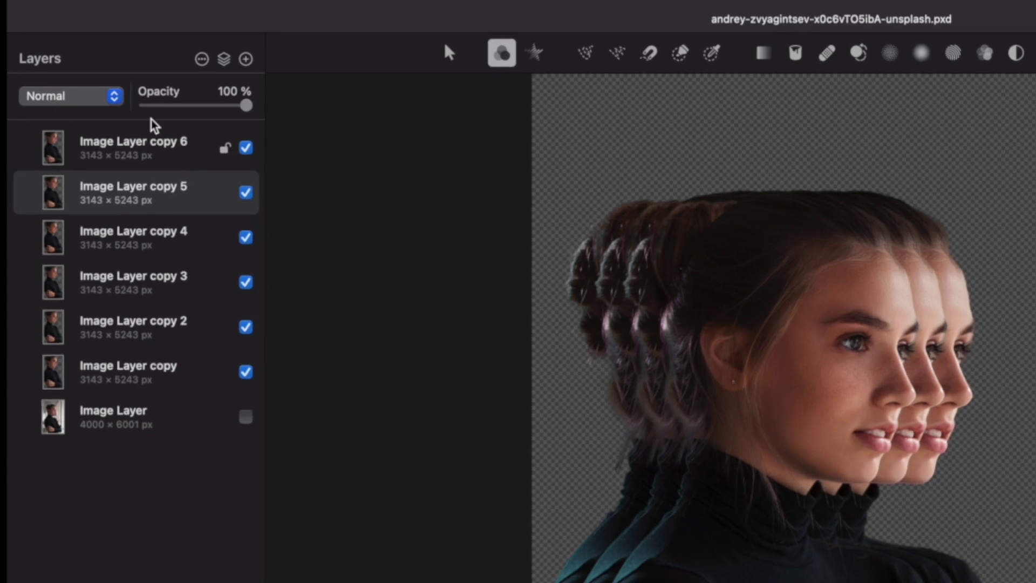
# Fade copies 5 and 3 to 60% opacity and copy 2 to 40%
pyautogui.click(206, 106)
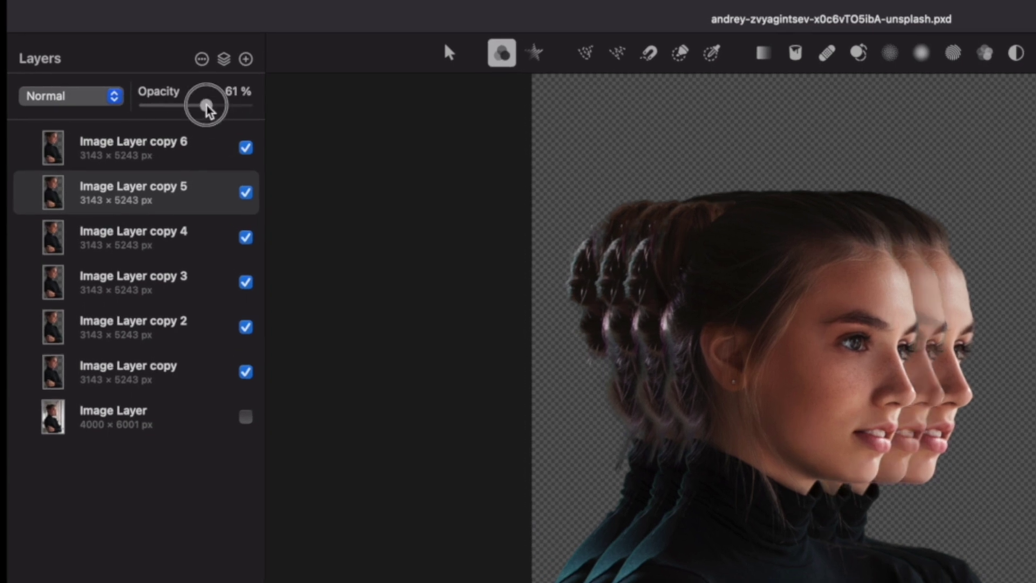
pyautogui.click(179, 303)
pyautogui.press('6')
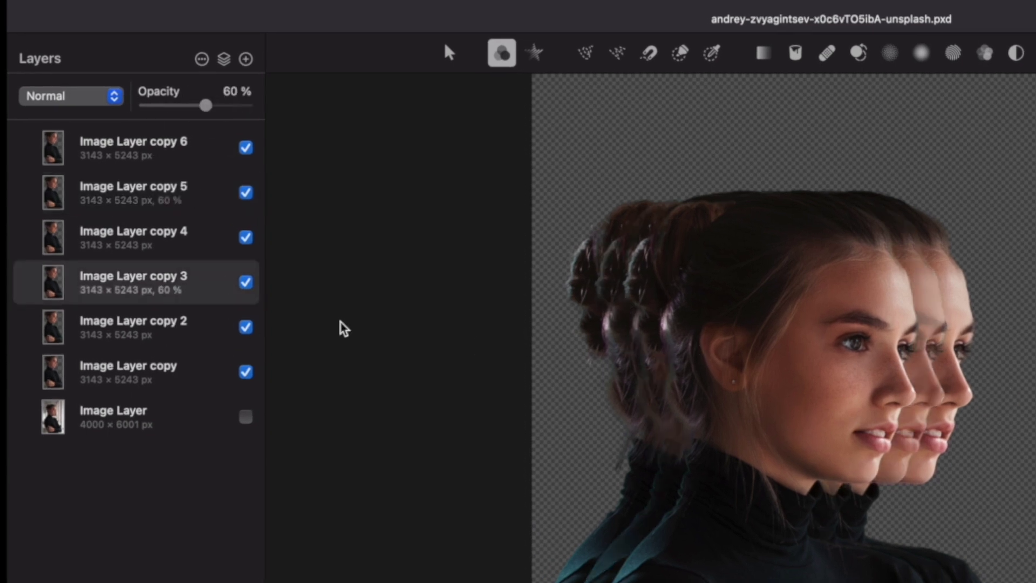
pyautogui.click(184, 332)
pyautogui.moveTo(184, 105); pyautogui.dragTo(184, 105)
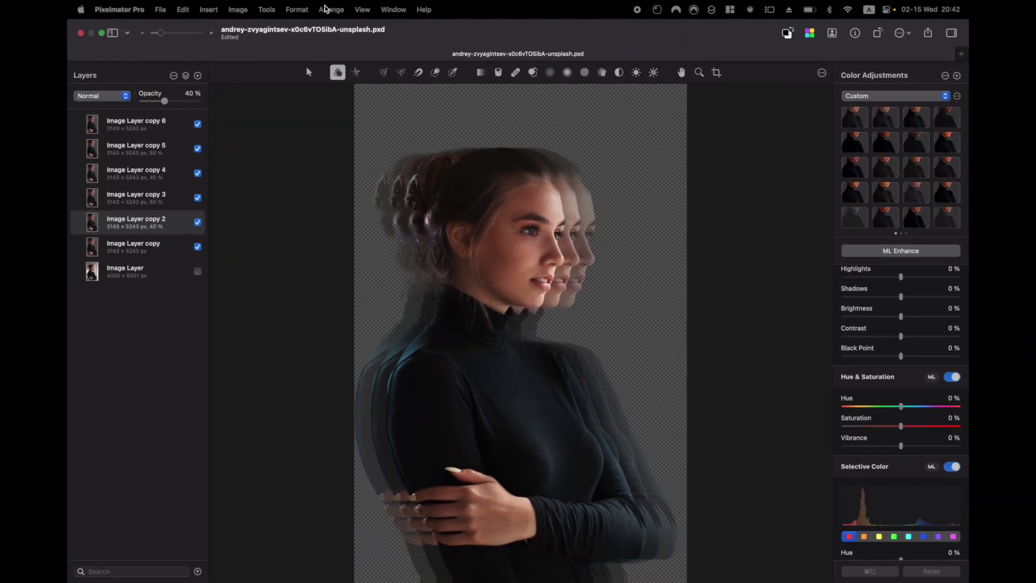
# Add a Gradient Map to Image Layer copy 2, blended in Lighten, with a dark red preset
pyautogui.click(298, 9)
pyautogui.moveTo(329, 143)
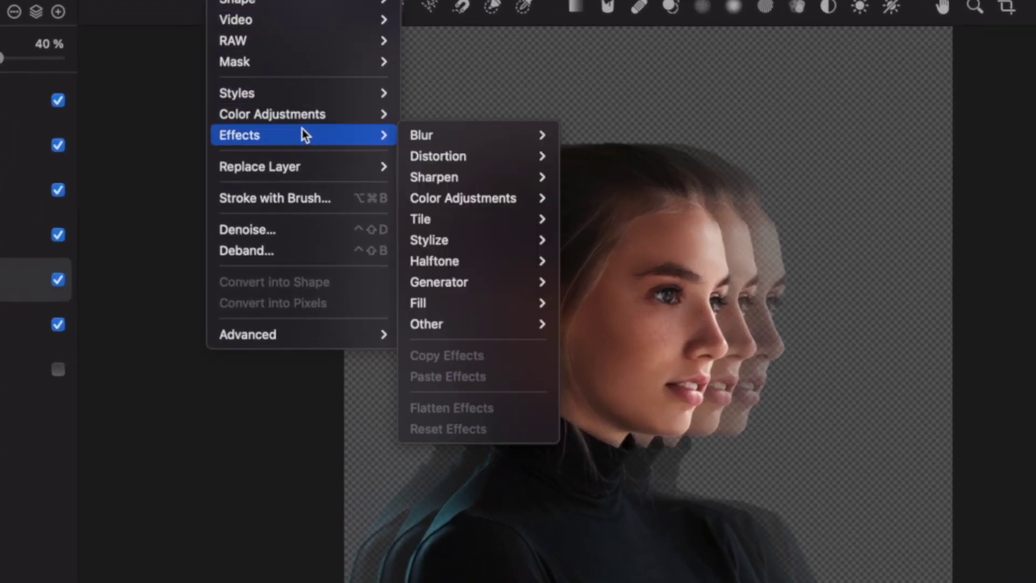
pyautogui.moveTo(433, 181)
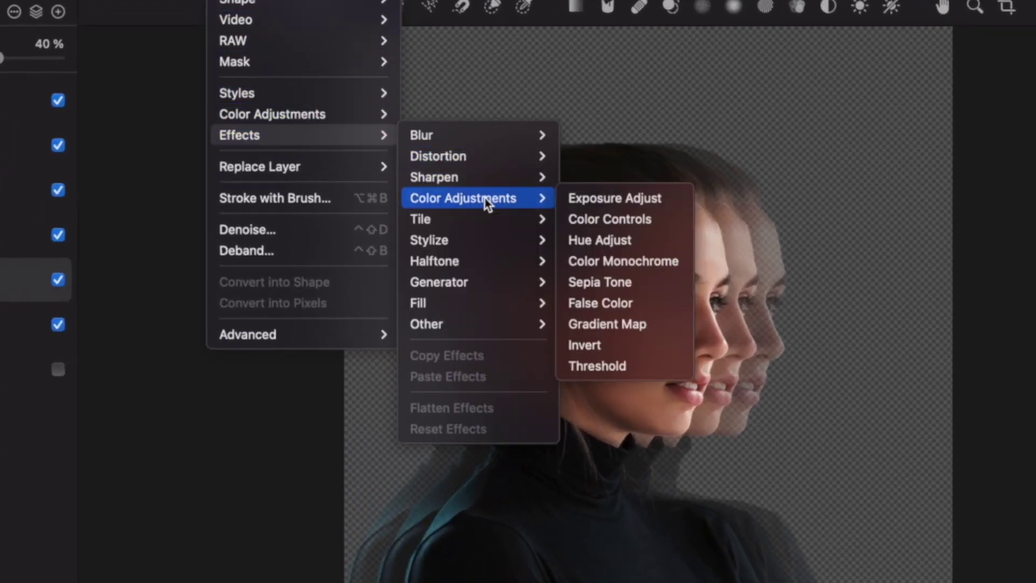
pyautogui.click(628, 324)
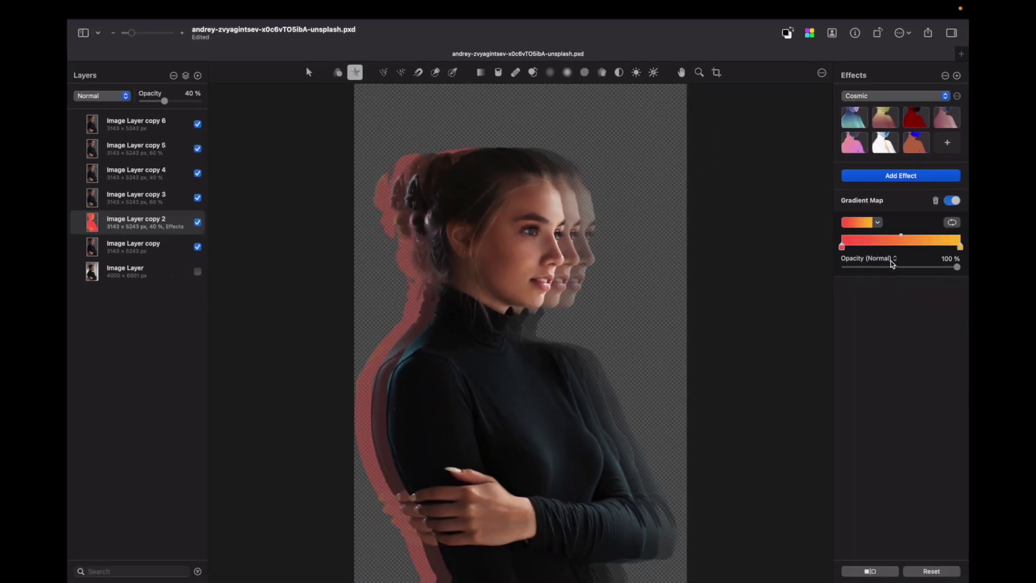
pyautogui.click(892, 260)
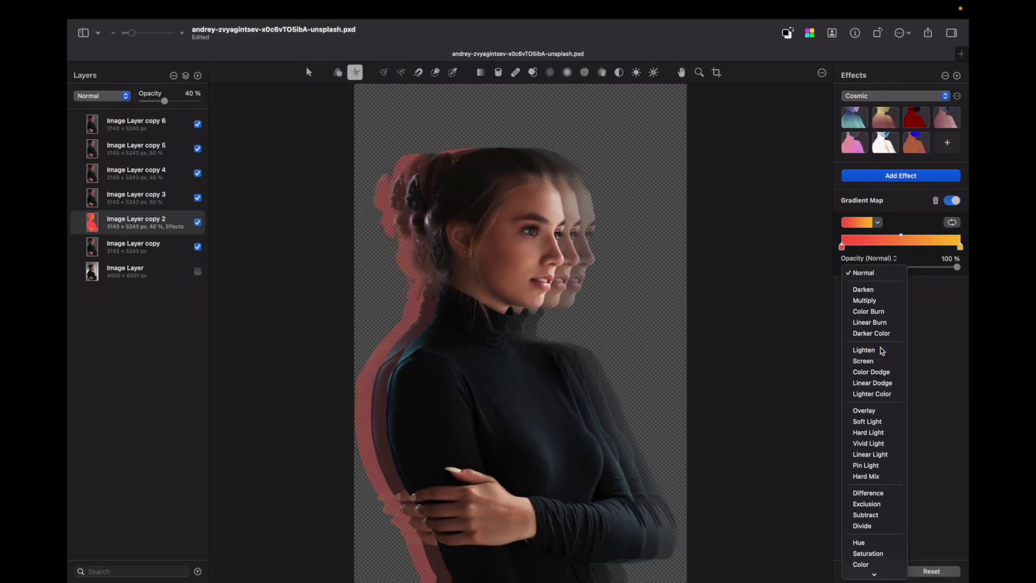
pyautogui.click(884, 351)
pyautogui.click(862, 227)
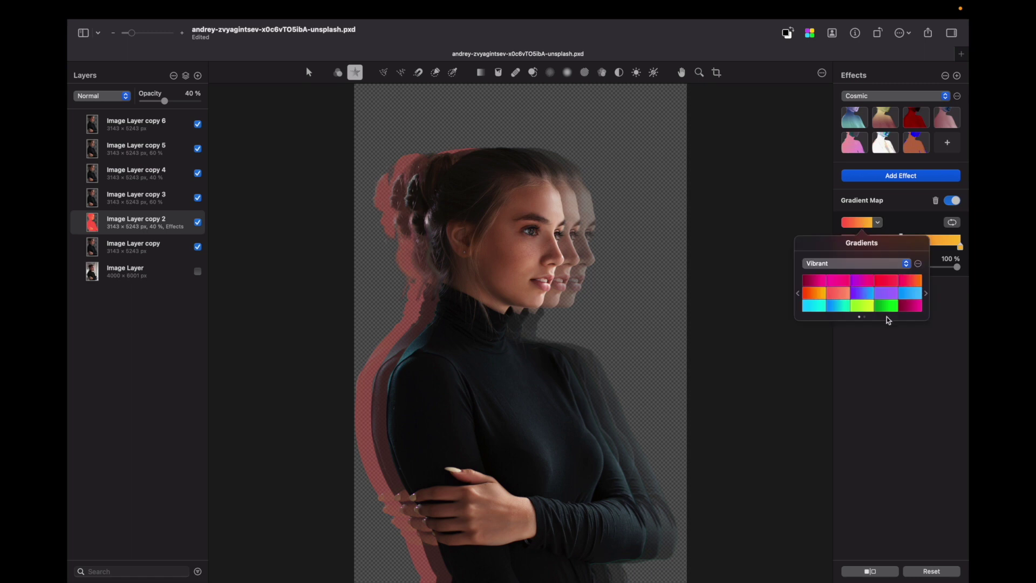
pyautogui.click(864, 316)
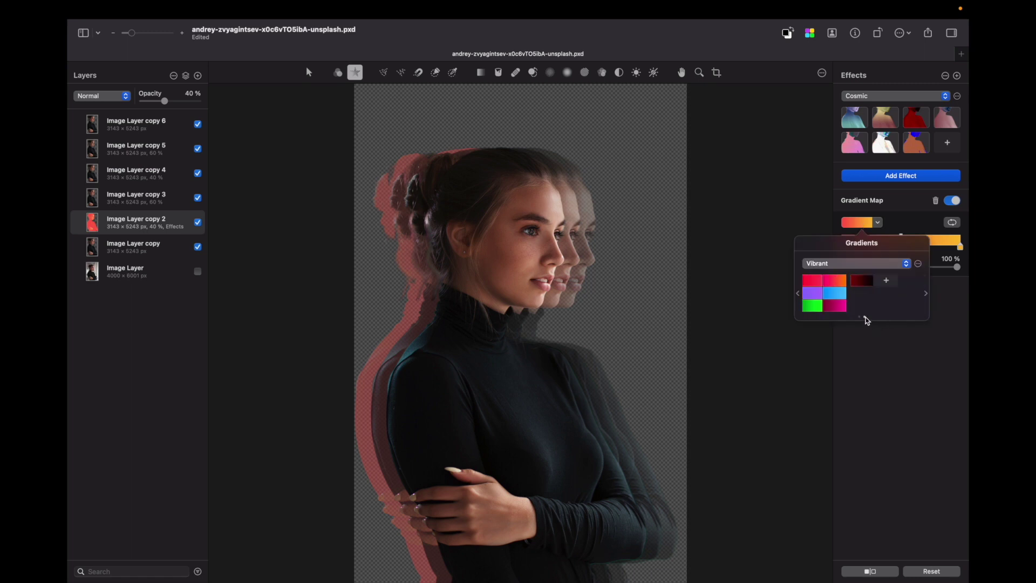
pyautogui.click(814, 280)
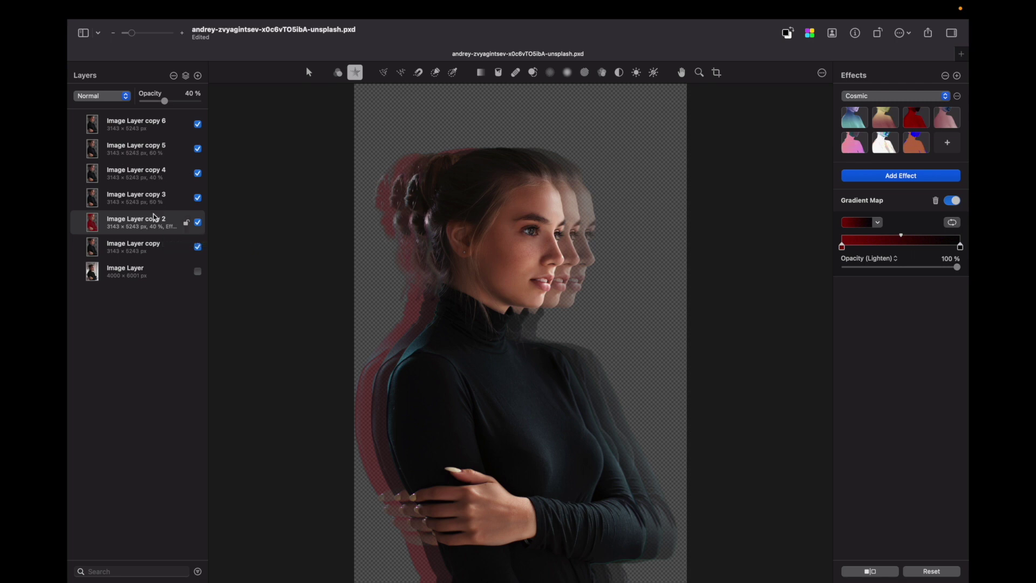
# Copy copy 2's red Gradient Map effect and paste it onto copies 3 through 5
pyautogui.rightClick(155, 225)
pyautogui.moveTo(210, 380)
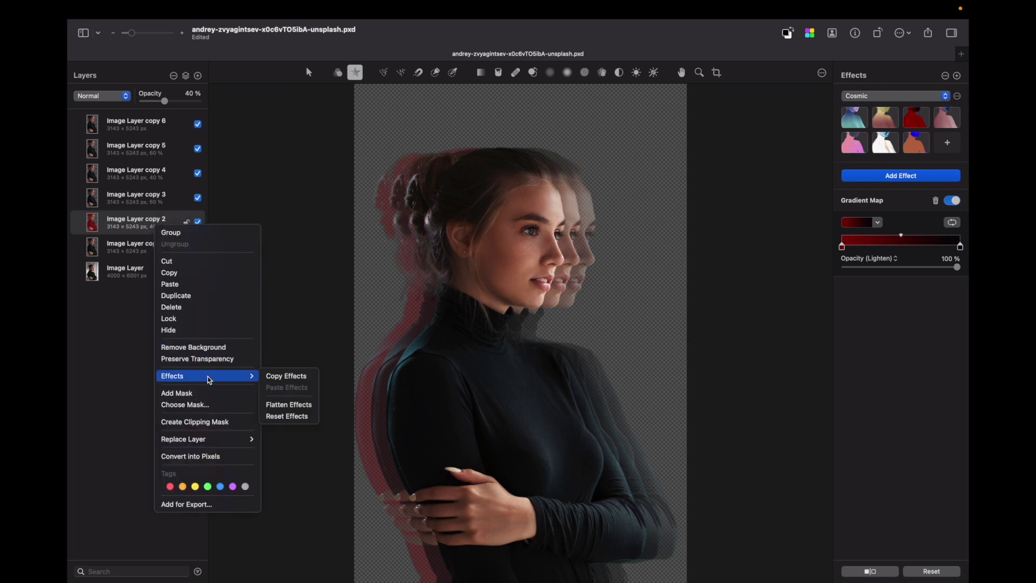
pyautogui.click(273, 377)
pyautogui.click(139, 203)
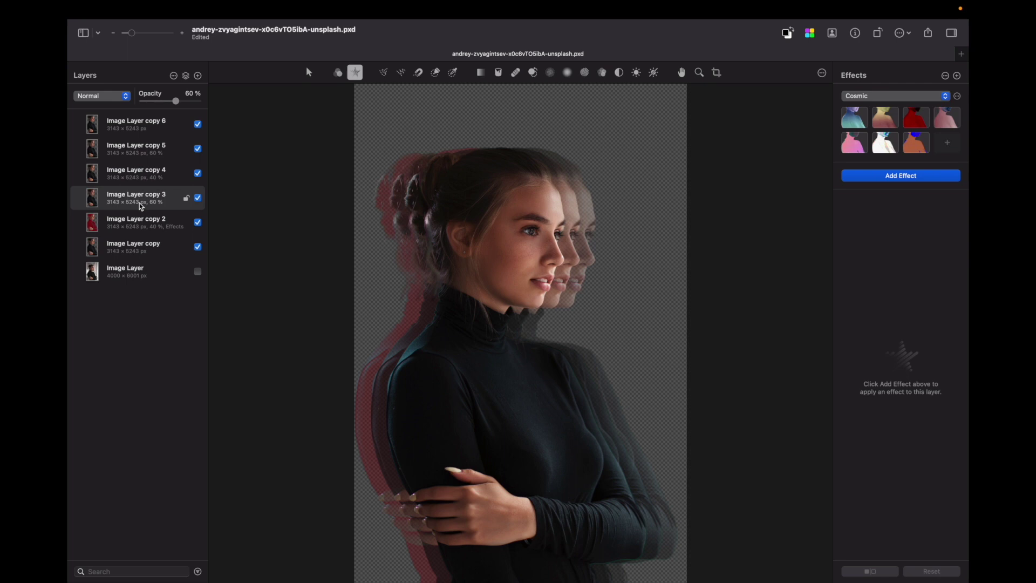
pyautogui.hotkey('shift', 'Up')
pyautogui.hotkey('shift', 'Up')
pyautogui.press('super+alt+v')
# Merge the four red echo layers into one and duplicate the merged layer
pyautogui.keyDown('shift'); pyautogui.click(144, 226); pyautogui.keyUp('shift')
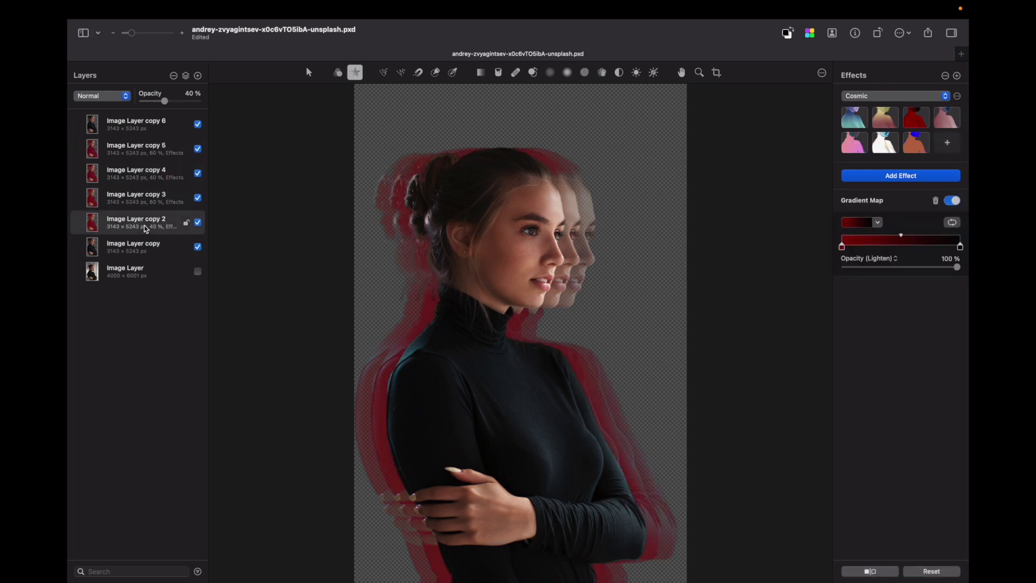
pyautogui.press('super+e')
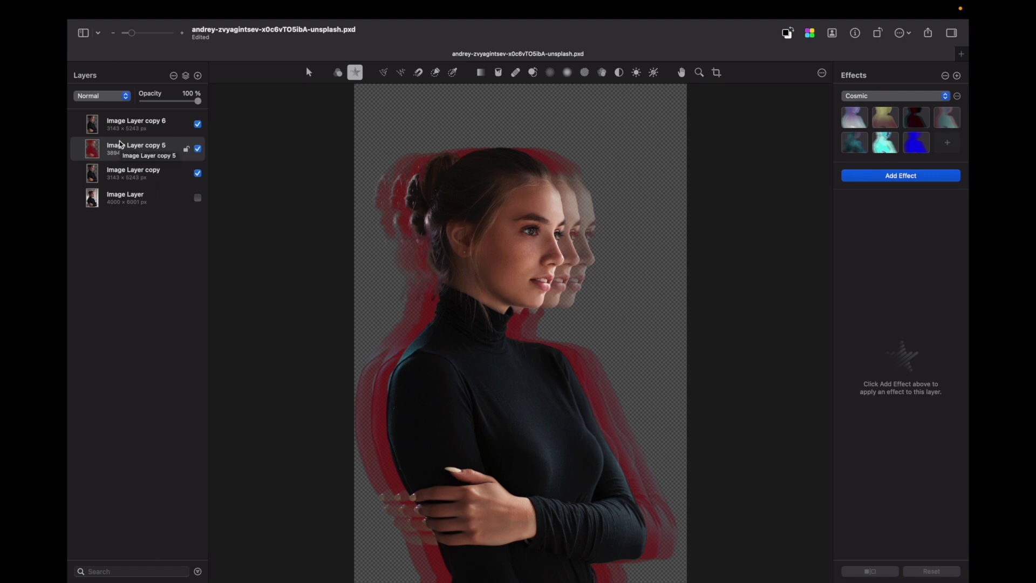
pyautogui.press('super+j')
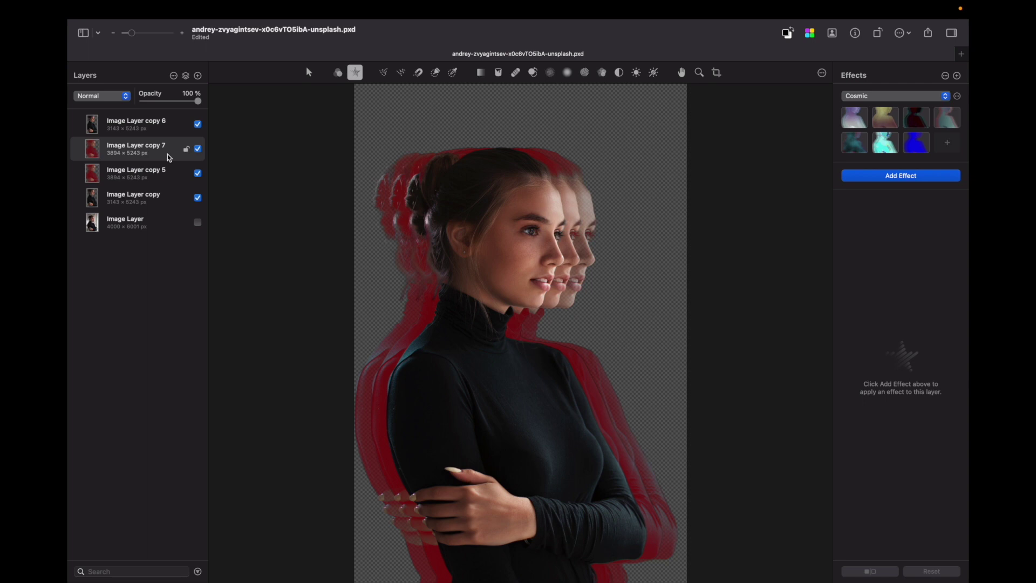
# Add a Motion blur with a 100 px radius to the red echo copy
pyautogui.moveTo(262, 7)
pyautogui.click(299, 9)
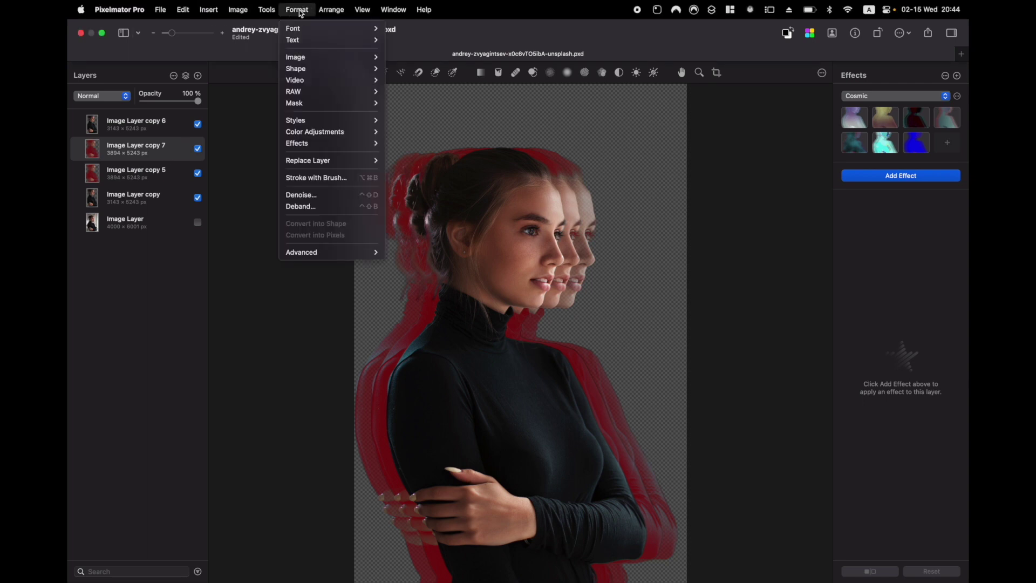
pyautogui.moveTo(351, 144)
pyautogui.moveTo(407, 145)
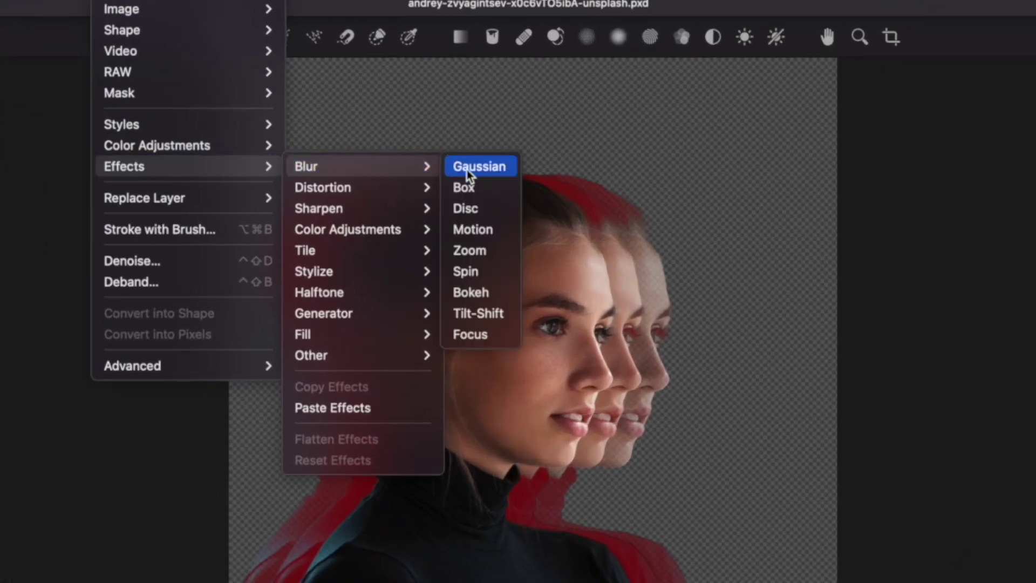
pyautogui.click(474, 231)
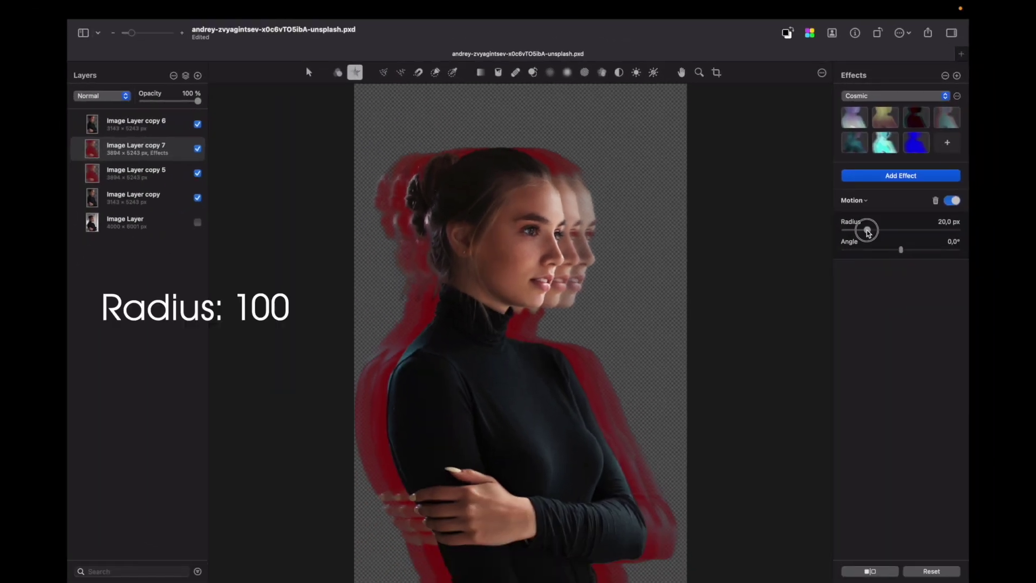
pyautogui.moveTo(867, 230); pyautogui.dragTo(957, 229)
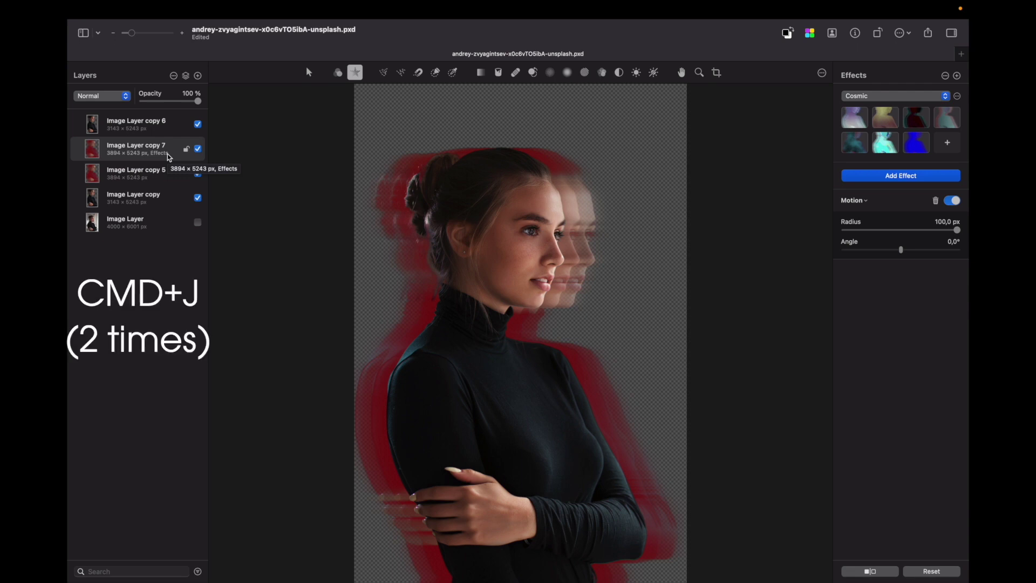
# Duplicate the blurred echo twice and set copies 8 and 7 to 60% opacity
pyautogui.press('super+j')
pyautogui.press('super+j')
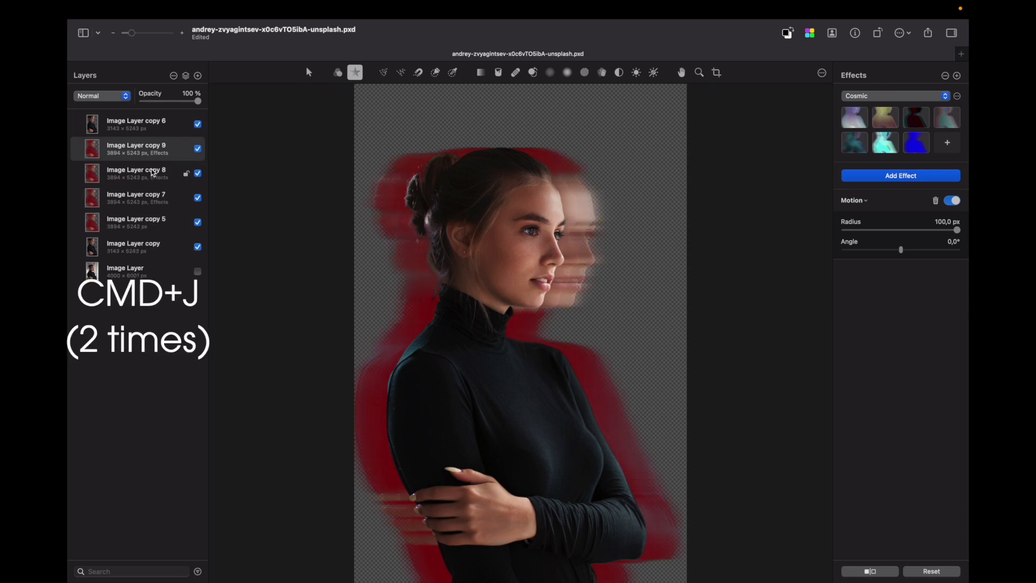
pyautogui.click(153, 173)
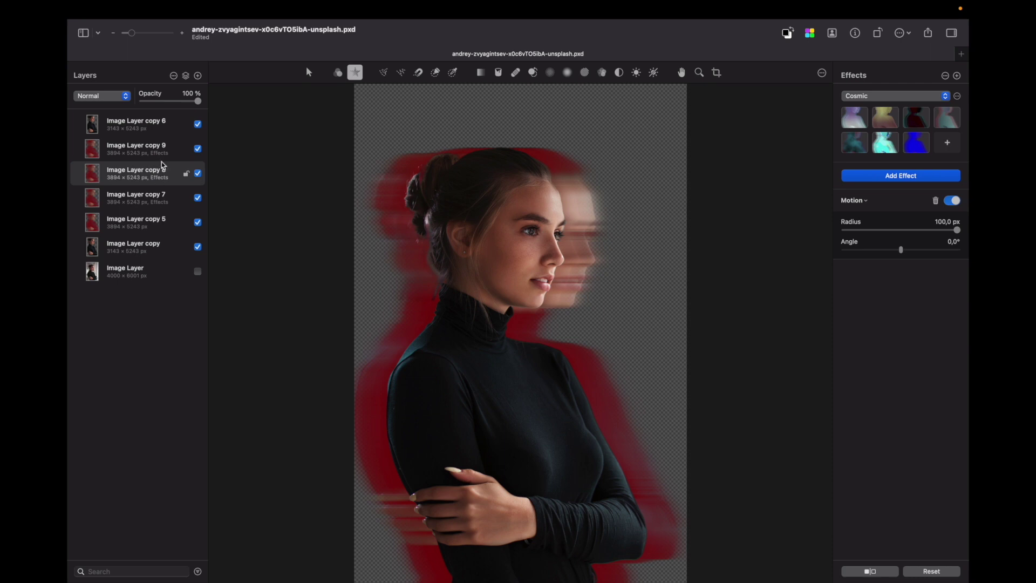
pyautogui.keyDown('shift'); pyautogui.click(161, 190); pyautogui.keyUp('shift')
pyautogui.press('6')
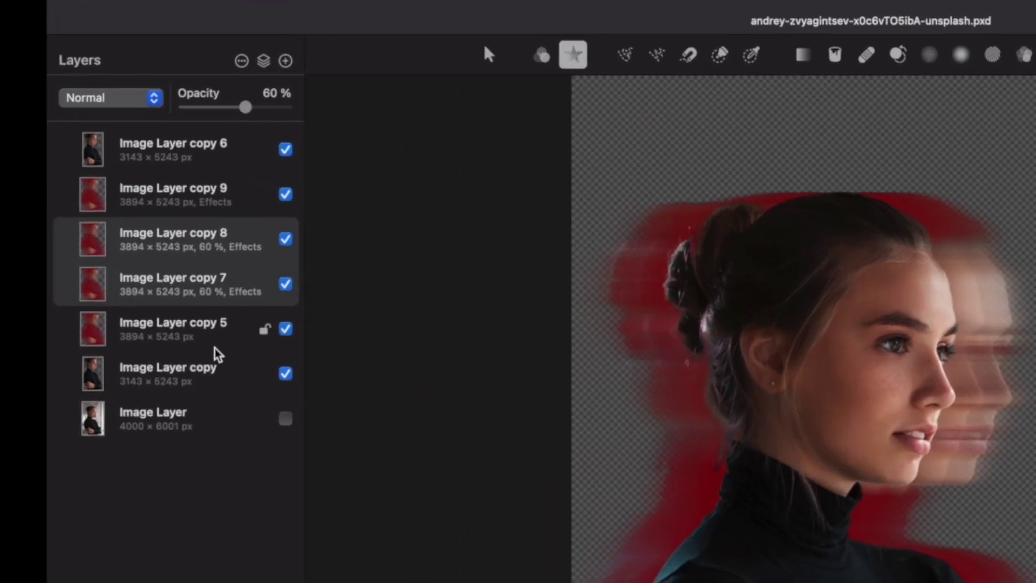
pyautogui.click(213, 330)
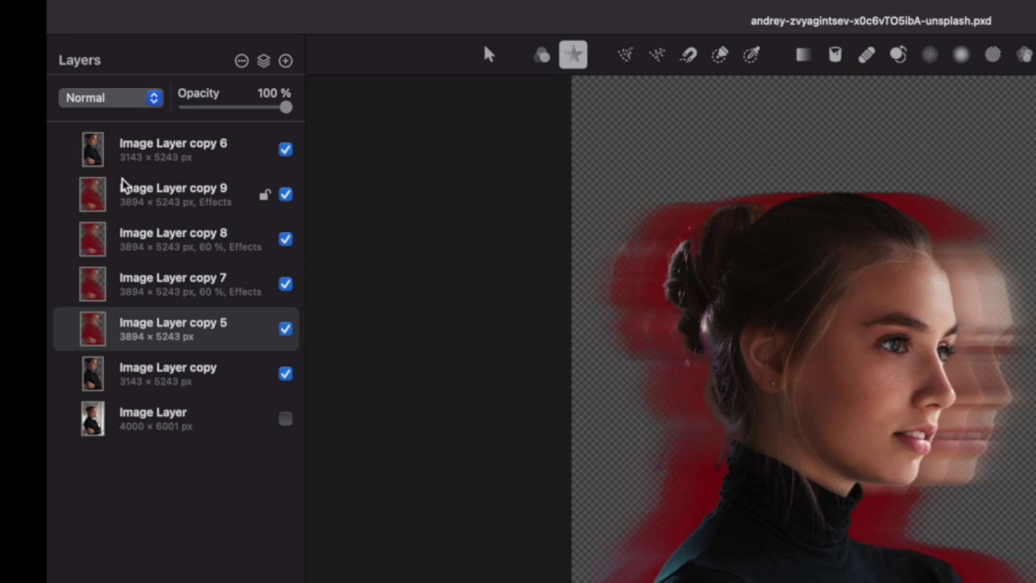
# Set Image Layer copy 5's blend mode to Linear Light
pyautogui.click(132, 101)
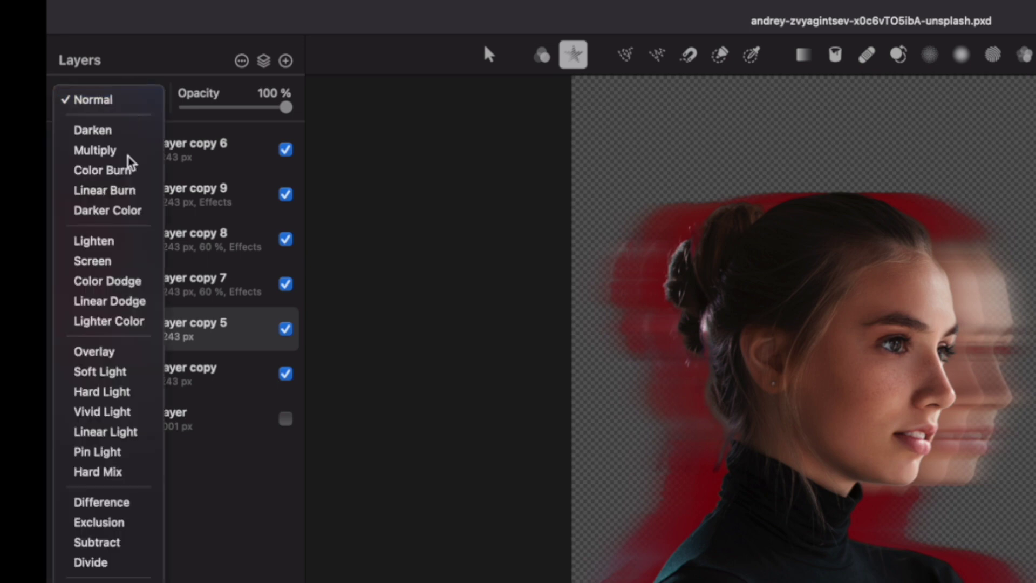
pyautogui.click(141, 444)
pyautogui.click(162, 373)
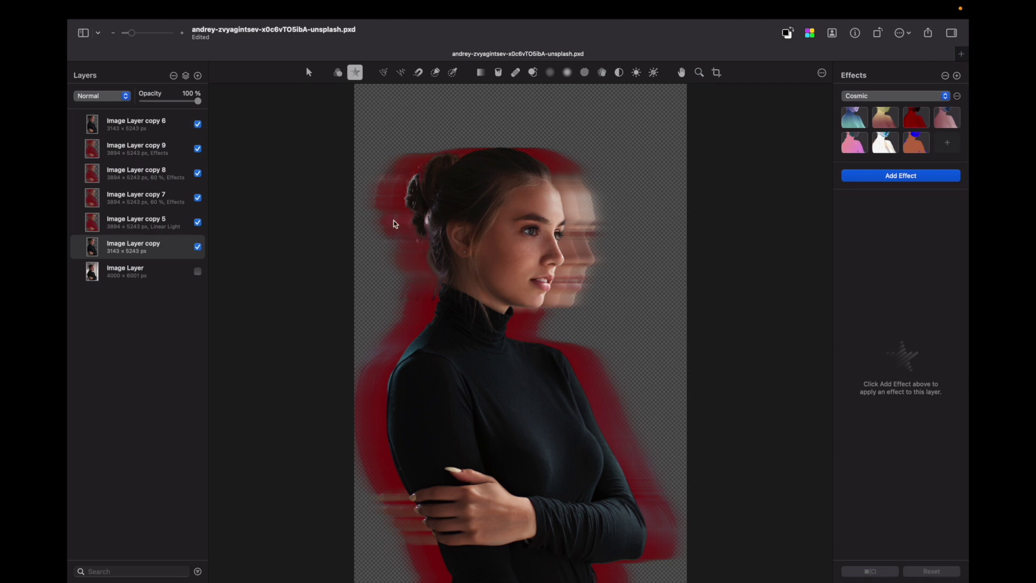
# Enable Channel Mixer on copy 6 and drag Red Constant to -100%, turning it teal
pyautogui.click(135, 124)
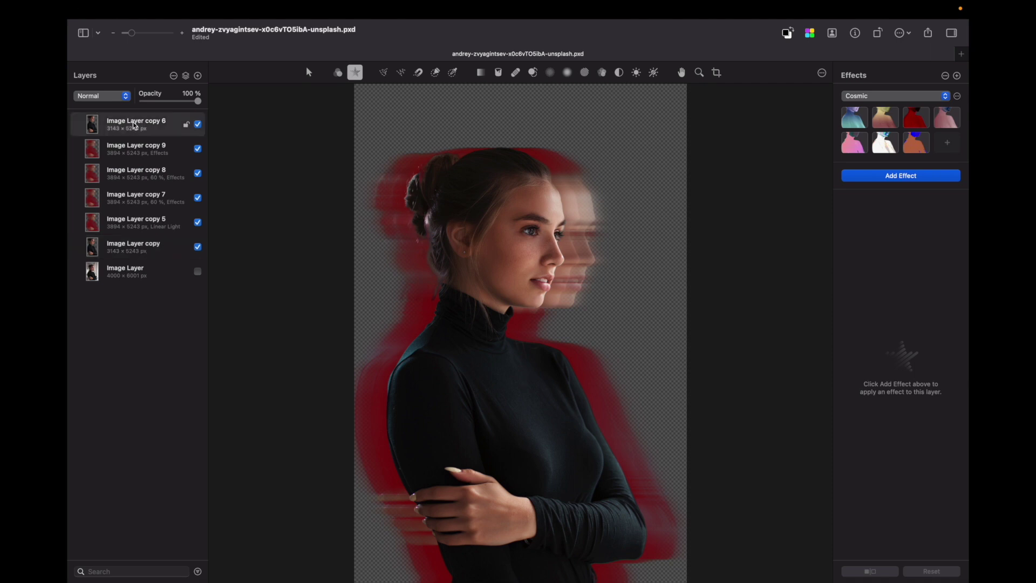
pyautogui.press('a')
pyautogui.scroll(-10, 952, 457)
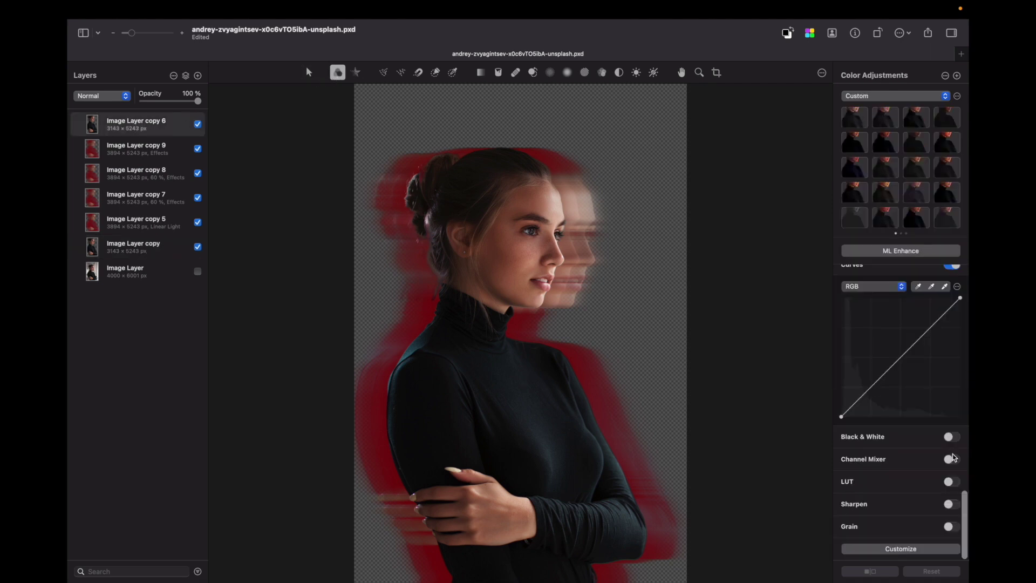
pyautogui.click(952, 458)
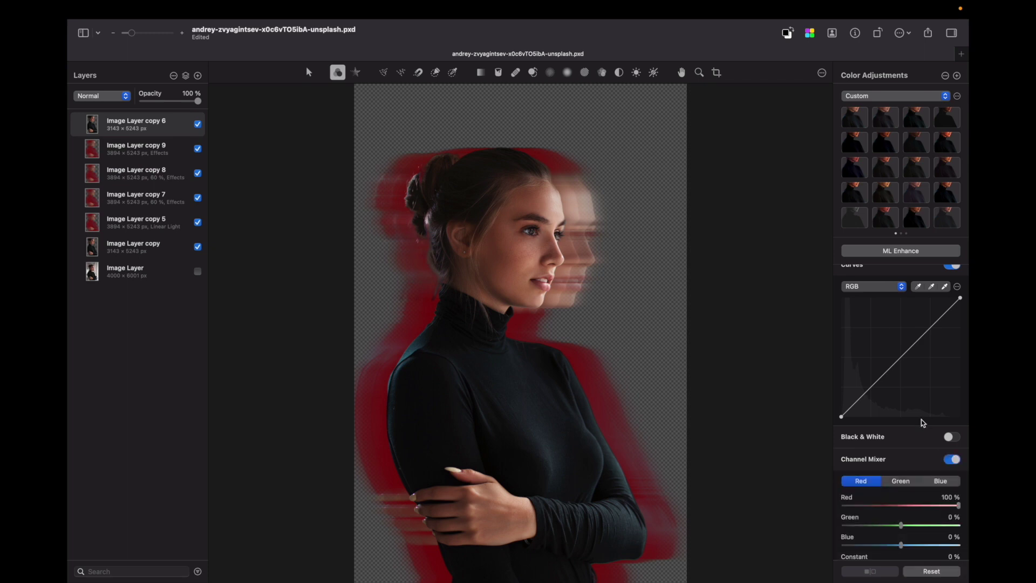
pyautogui.scroll(-3, 921, 425)
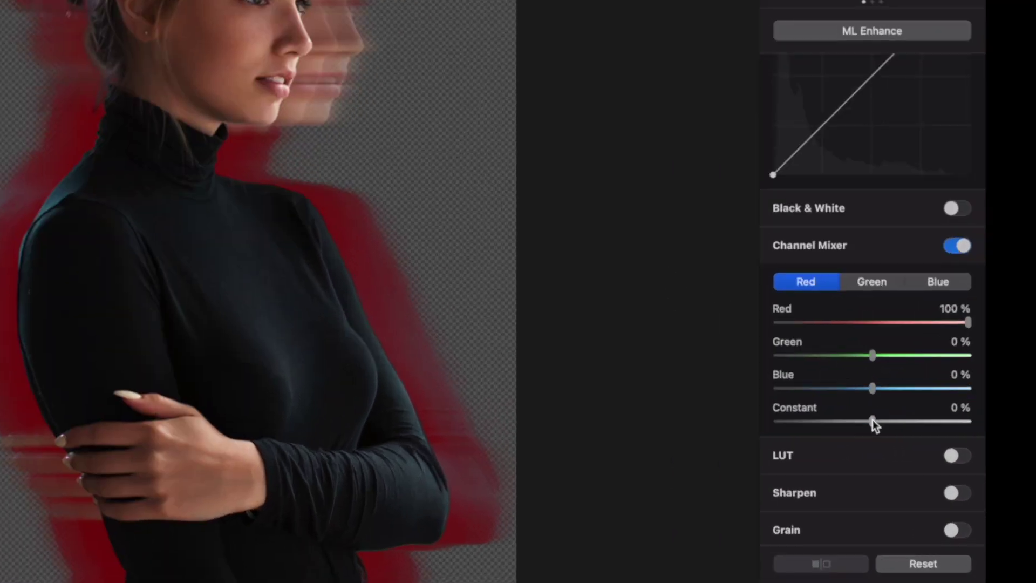
pyautogui.moveTo(901, 486); pyautogui.dragTo(815, 483)
pyautogui.click(162, 248)
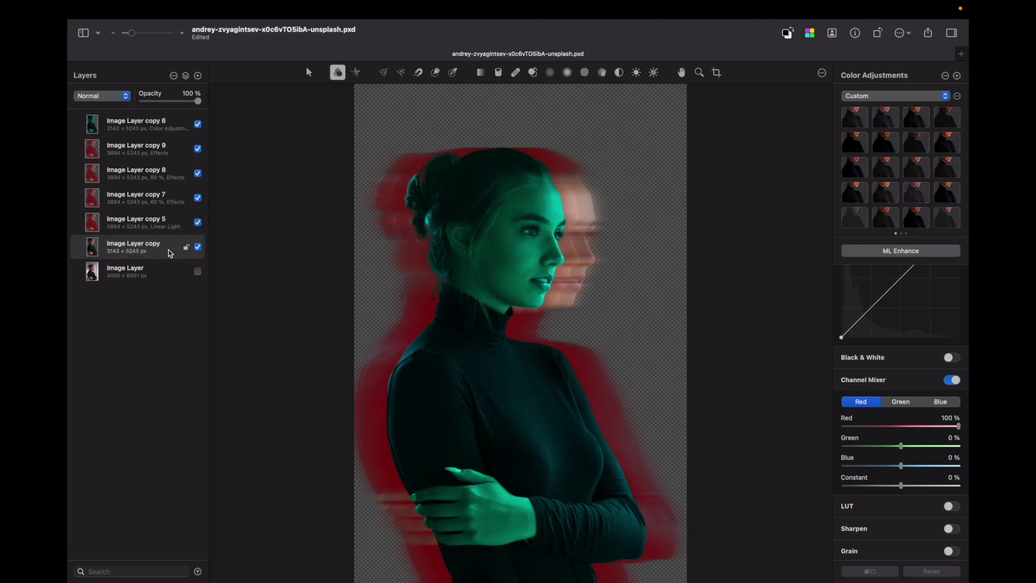
# Move Image Layer copy just below copy 6 and adjust its Channel Mixer channels
pyautogui.moveTo(169, 252); pyautogui.dragTo(176, 141)
pyautogui.click(911, 404)
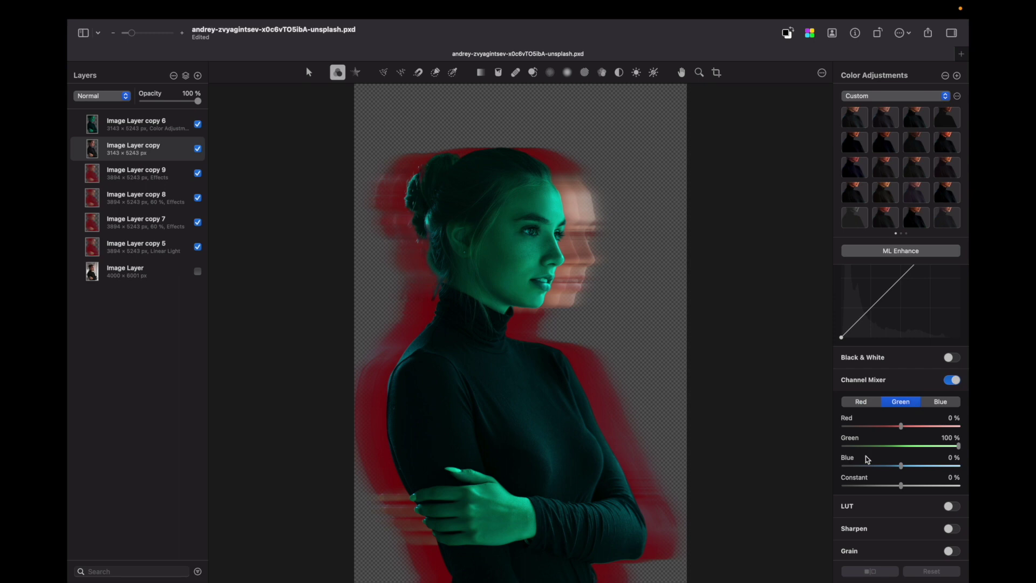
pyautogui.click(905, 402)
pyautogui.click(901, 486)
# Set Image Layer copy 6's blend mode to Lighten
pyautogui.click(132, 122)
pyautogui.click(116, 97)
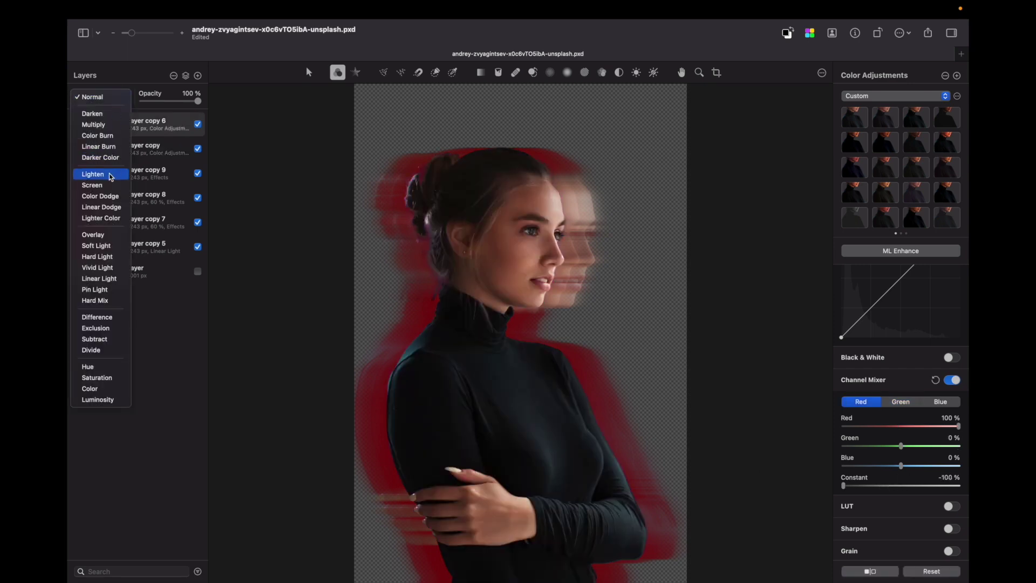
pyautogui.click(93, 174)
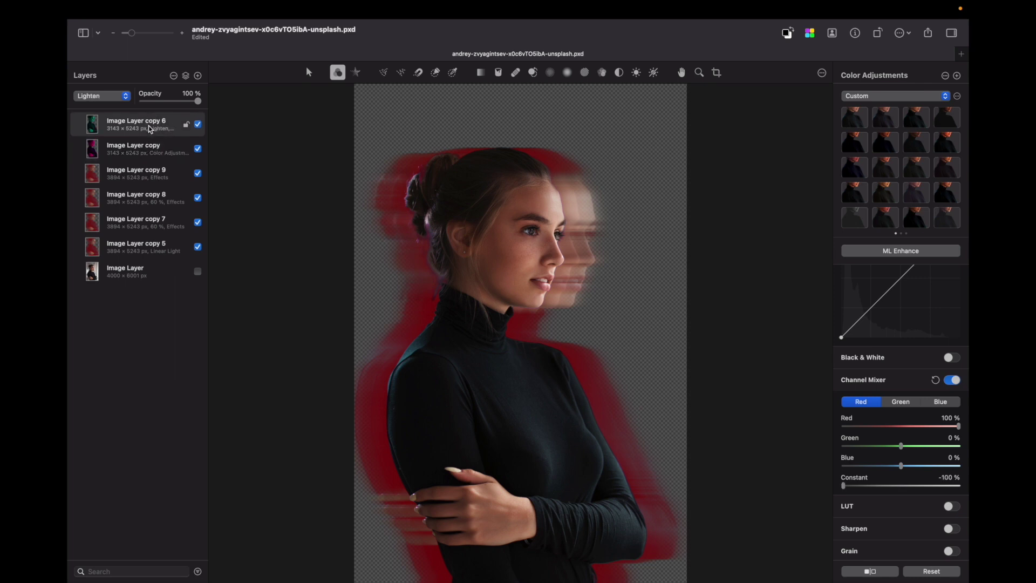
# Shift the cyan portrait copy slightly right and rotate it 0.8° for a red/cyan fringe
pyautogui.press('super+t')
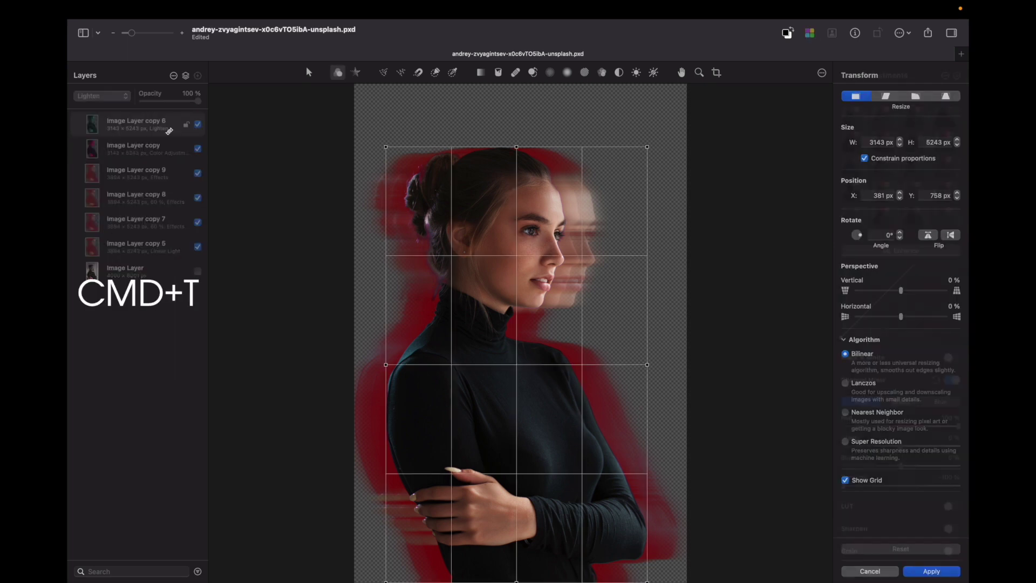
pyautogui.moveTo(400, 185); pyautogui.dragTo(403, 184)
pyautogui.moveTo(386, 139); pyautogui.dragTo(383, 138)
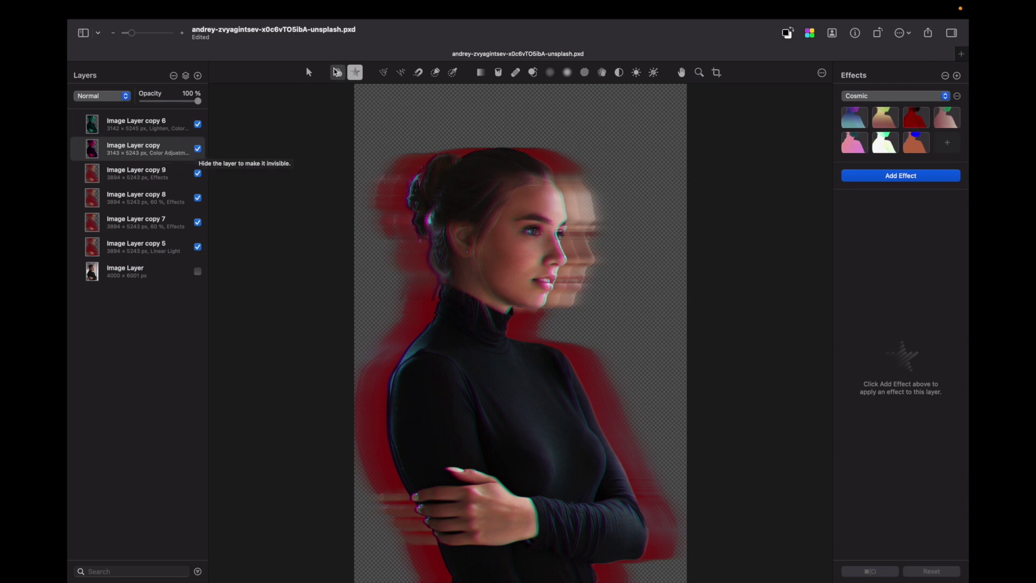
# Apply a Motion blur with a 22 px radius to the portrait copy below
pyautogui.click(297, 10)
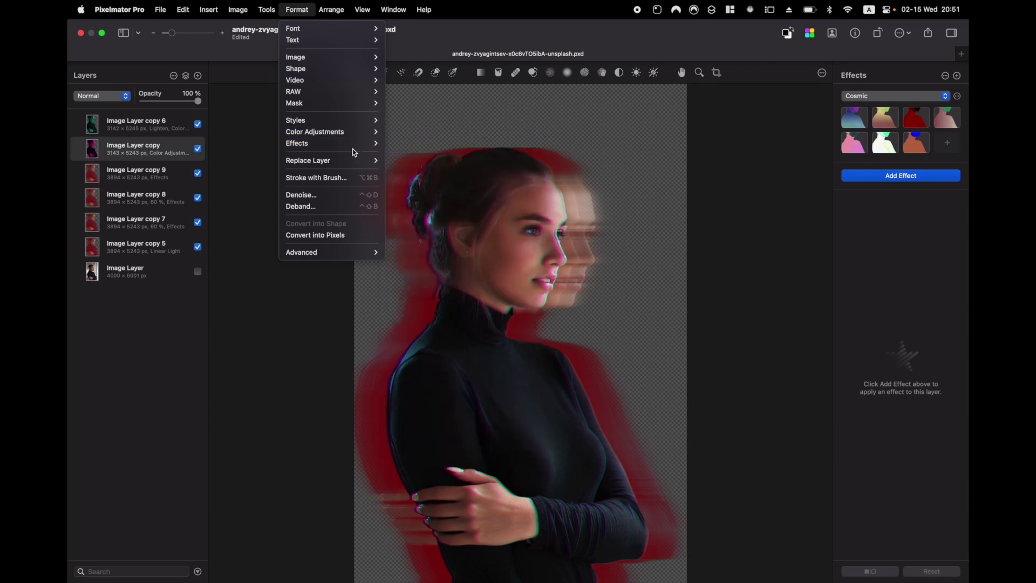
pyautogui.moveTo(355, 146)
pyautogui.moveTo(428, 143)
pyautogui.click(485, 186)
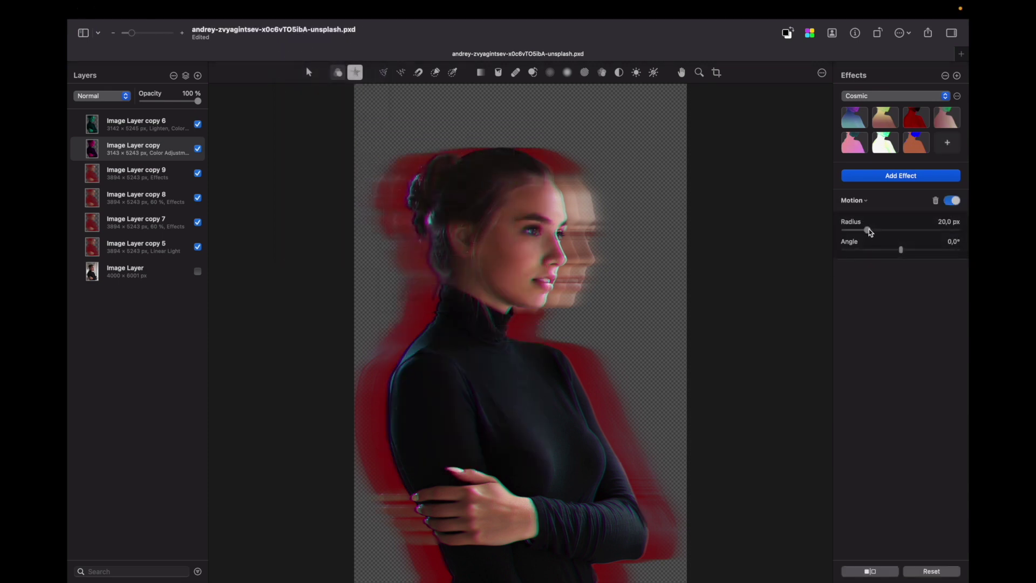
pyautogui.moveTo(869, 231); pyautogui.dragTo(870, 231)
# Add a new layer near the bottom, fill it with a gradient, and choose Photographic effect presets
pyautogui.click(198, 76)
pyautogui.moveTo(128, 150); pyautogui.dragTo(129, 277)
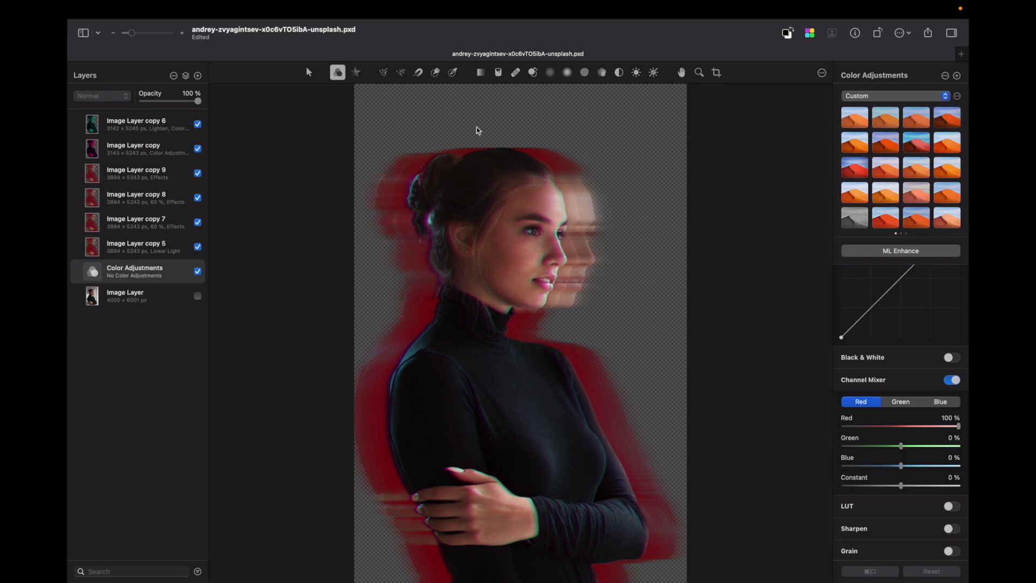
pyautogui.click(482, 72)
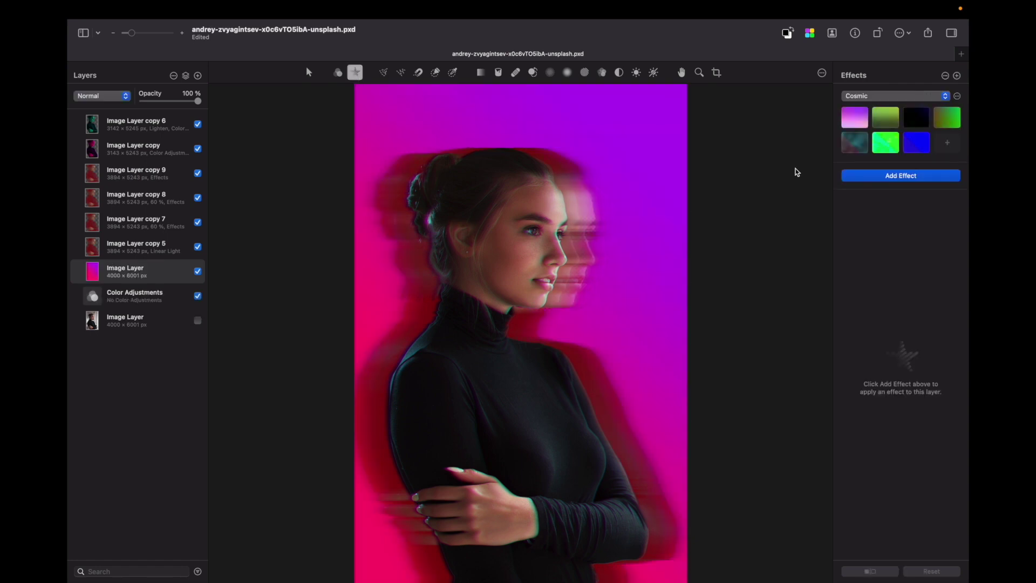
pyautogui.click(887, 96)
pyautogui.click(896, 75)
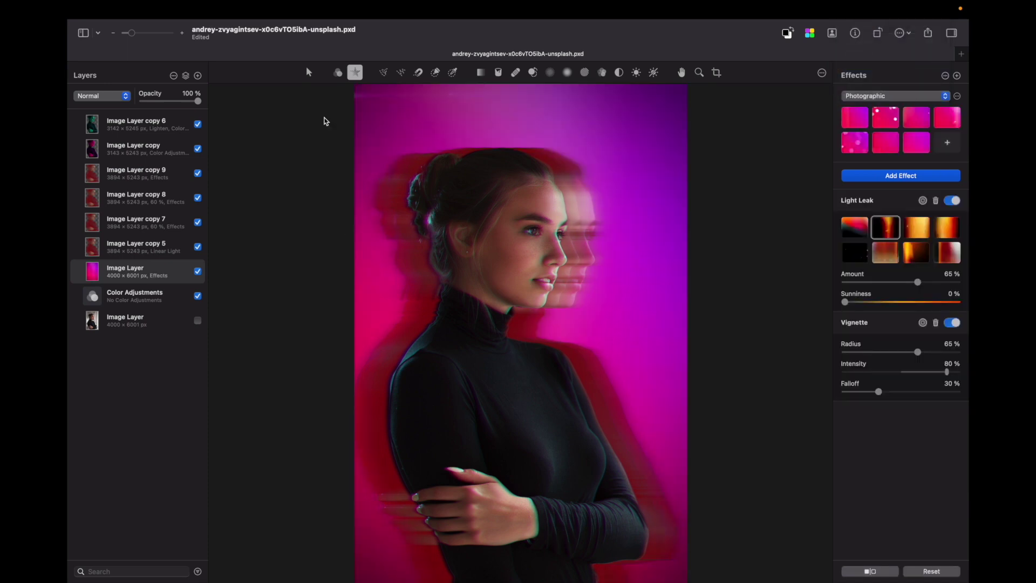
# Apply the Halftone Line Screen effect to add vertical stripes over the background
pyautogui.moveTo(330, 3)
pyautogui.click(297, 9)
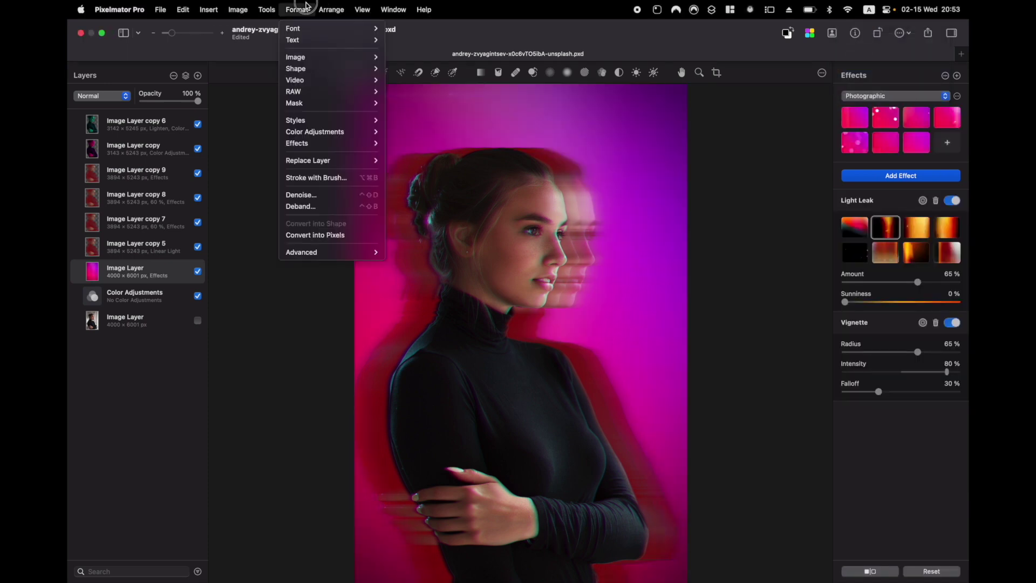
pyautogui.moveTo(329, 121)
pyautogui.moveTo(331, 144)
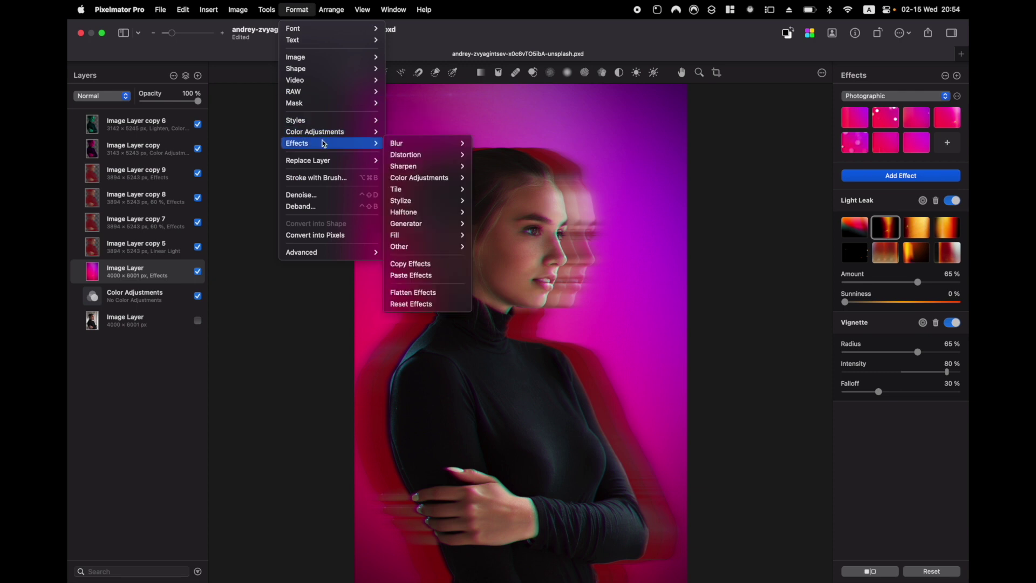
pyautogui.moveTo(433, 213)
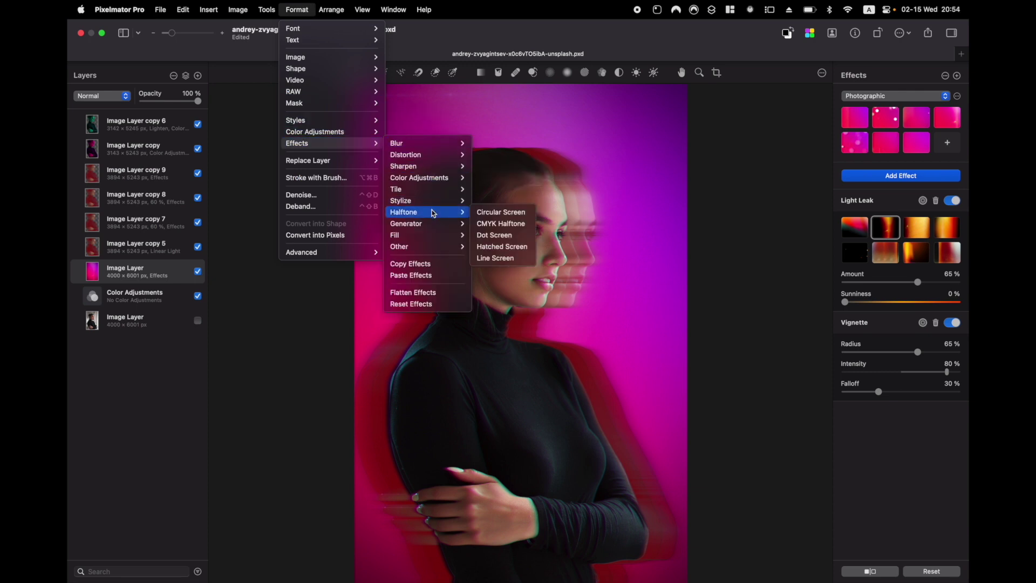
pyautogui.click(506, 258)
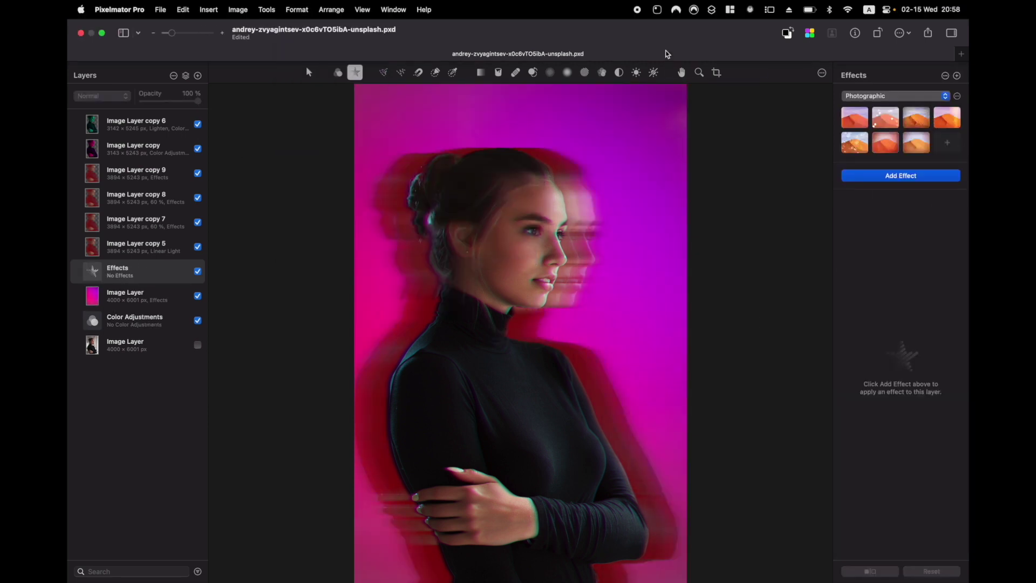
# Add a Stylize effects layer with Bloom and Light Leak, plus an empty layer above it
pyautogui.click(297, 9)
pyautogui.moveTo(339, 141)
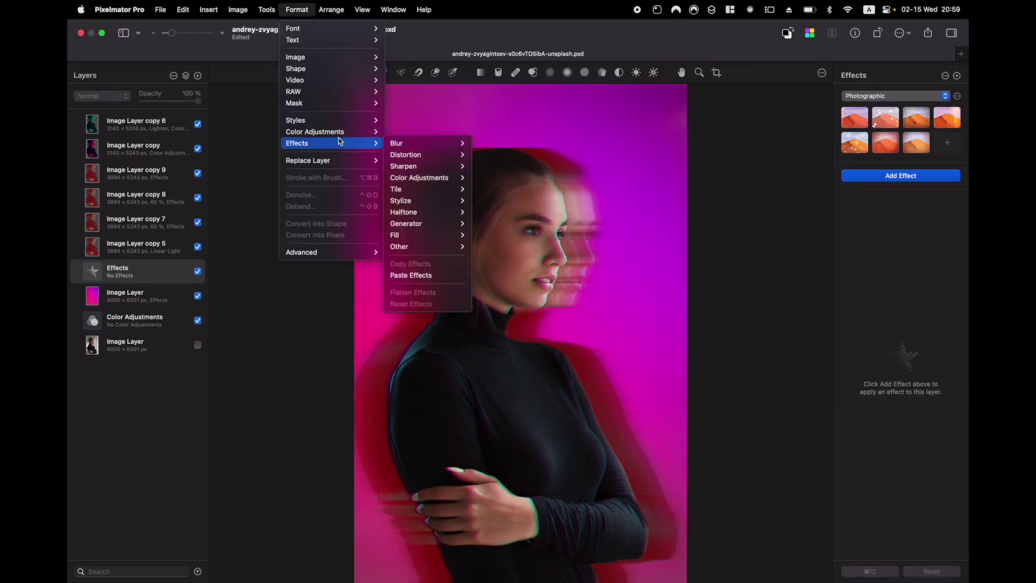
pyautogui.moveTo(432, 201)
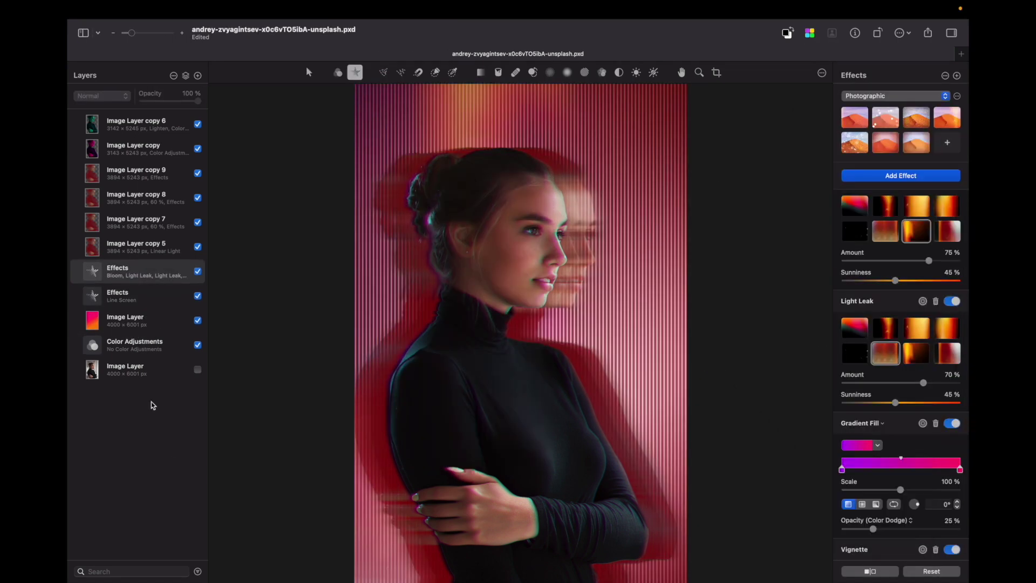
pyautogui.click(198, 75)
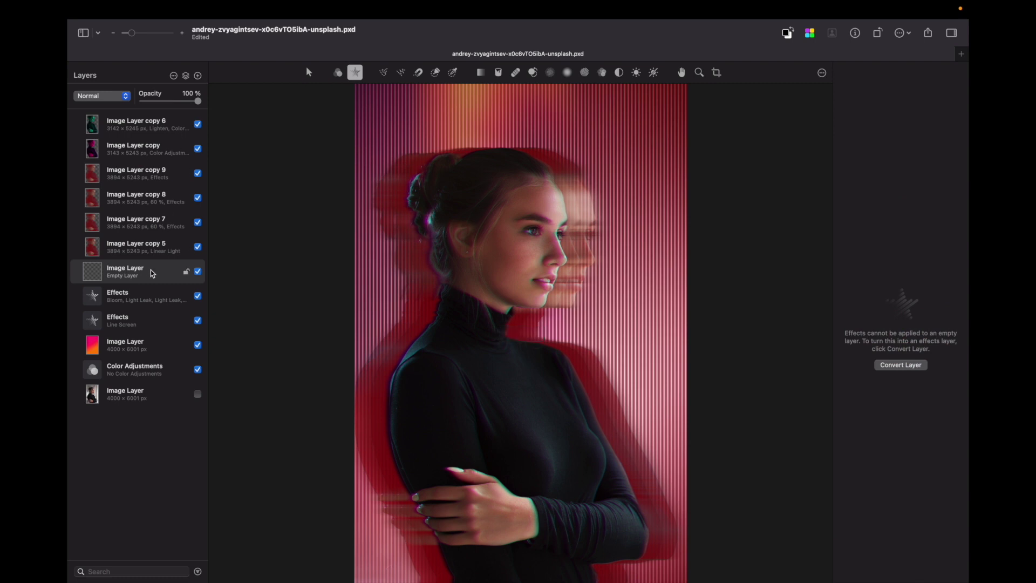
# Move the empty layer to the top and convert it into a Color Adjustments layer
pyautogui.moveTo(151, 270); pyautogui.dragTo(159, 123)
pyautogui.click(337, 73)
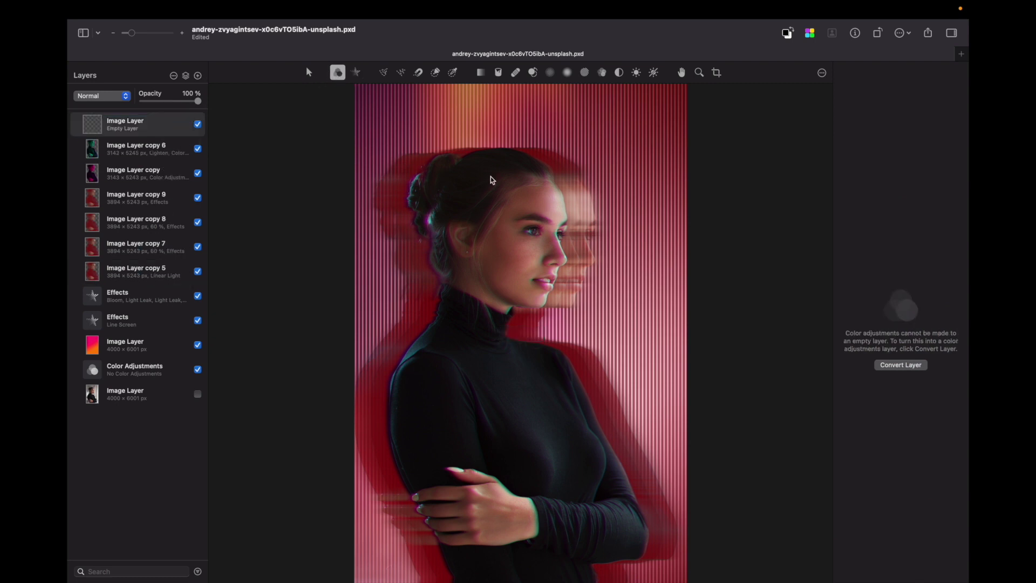
pyautogui.click(919, 363)
# Enable the LUT adjustment with the Purple-Red preset, then select the Line Screen effects layer
pyautogui.click(952, 438)
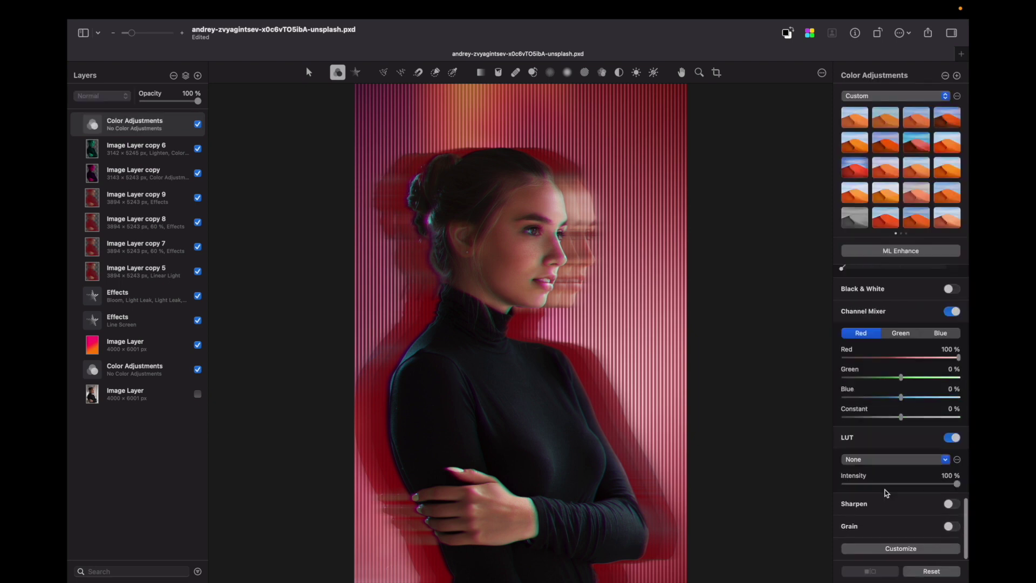
pyautogui.click(894, 460)
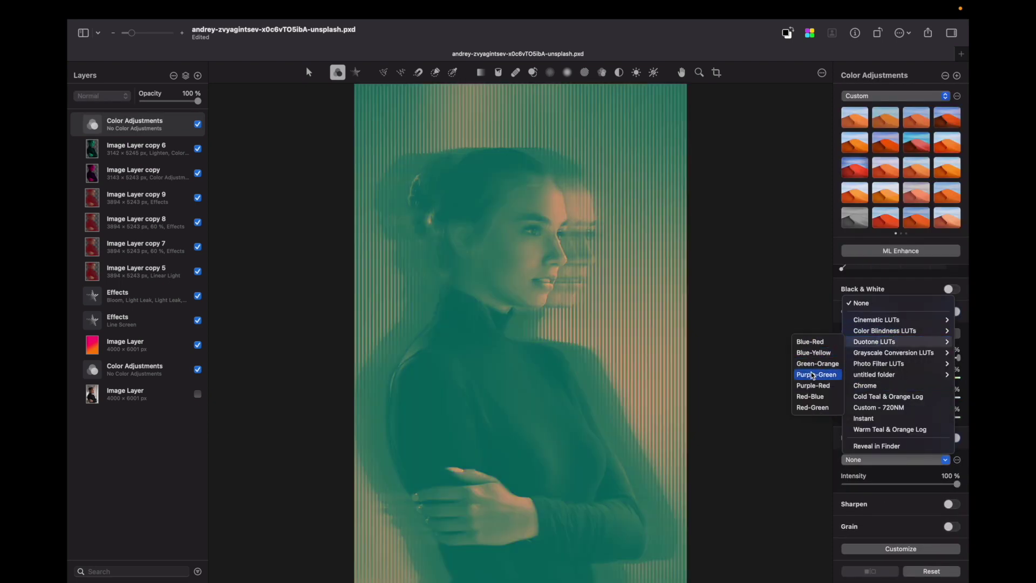
pyautogui.click(813, 374)
pyautogui.click(907, 484)
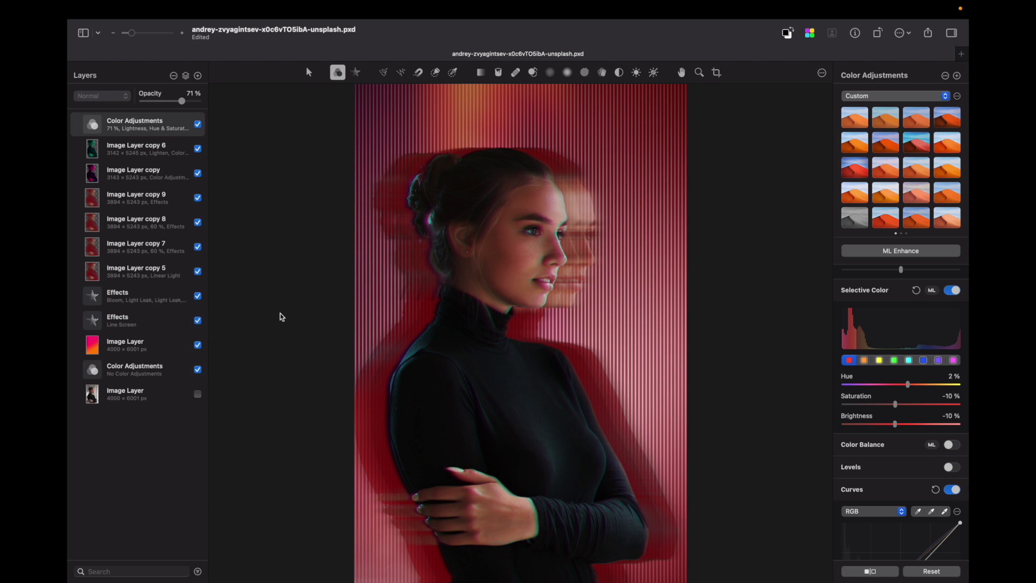
pyautogui.click(187, 323)
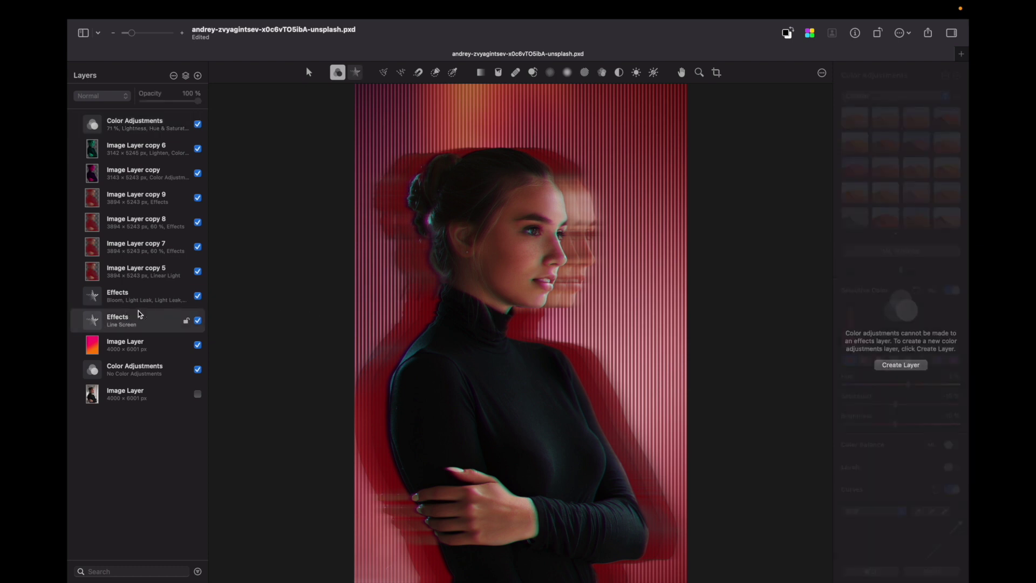